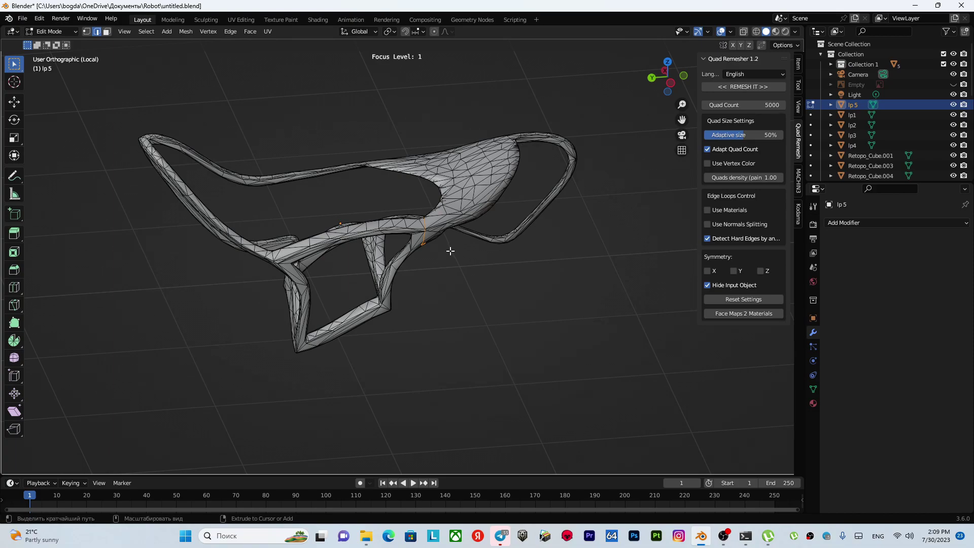
- Orbit lp 5 to an upright angle and dismiss the torrent download window
middle_drag(467, 278, 523, 258)
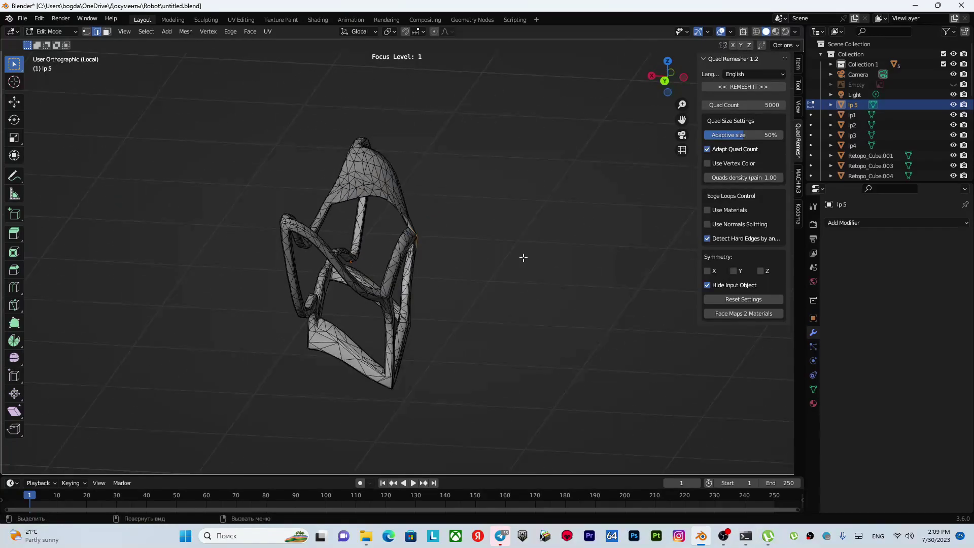
click(767, 536)
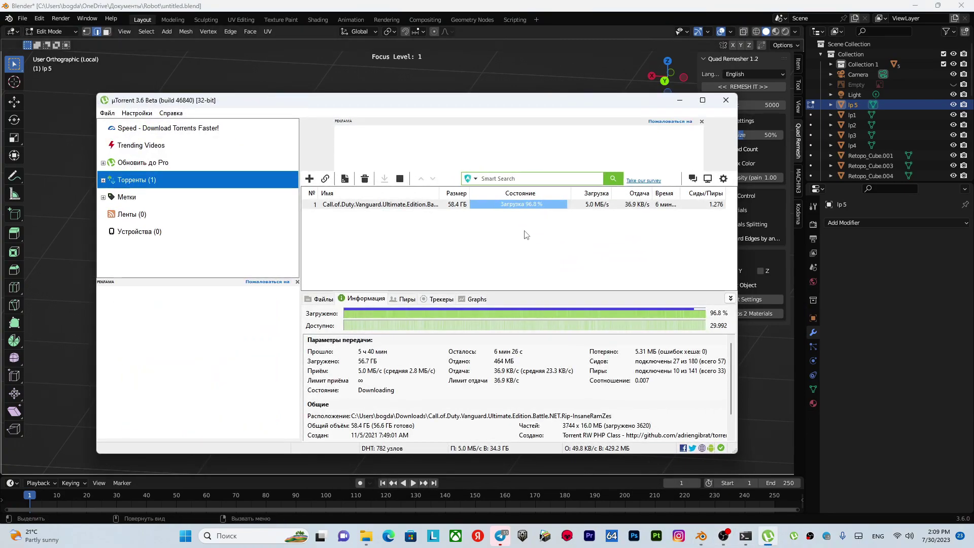
click(679, 104)
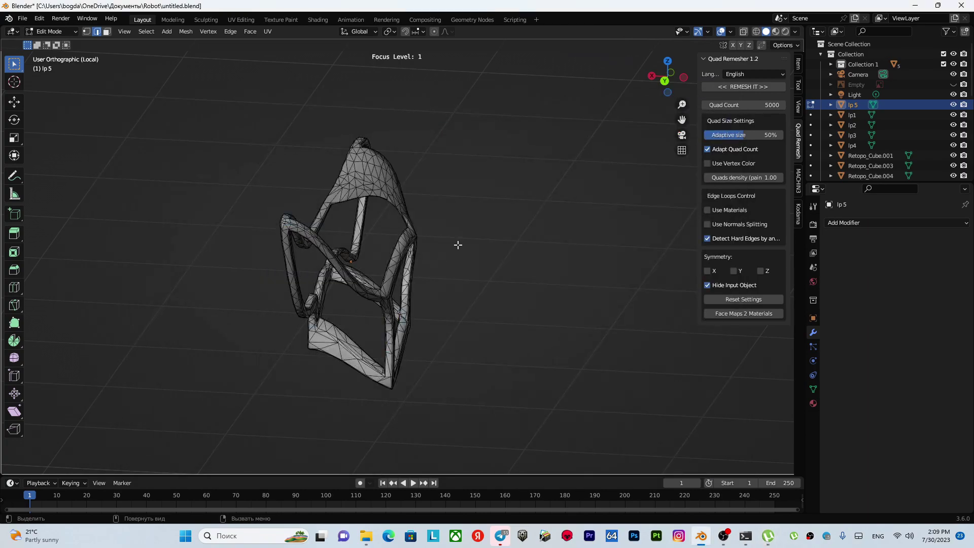
click(768, 535)
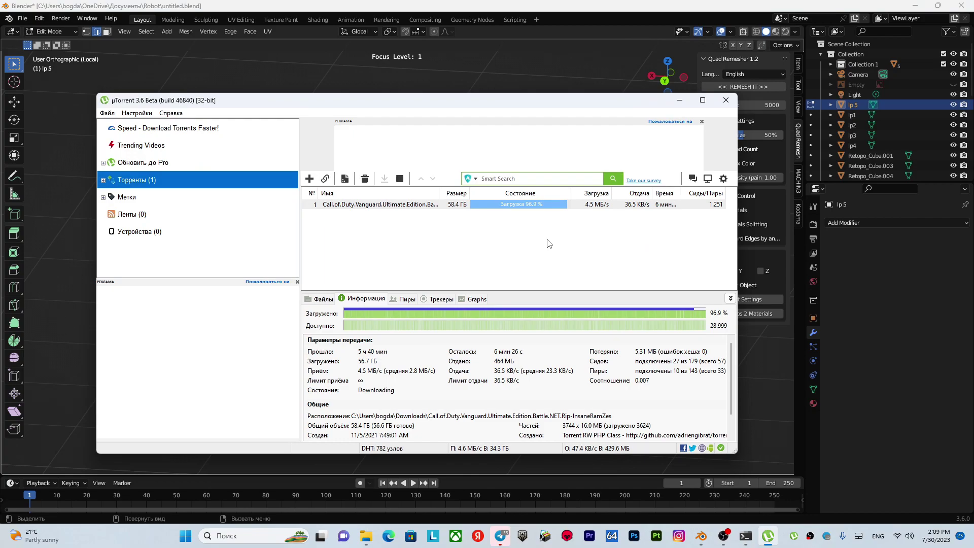
click(681, 103)
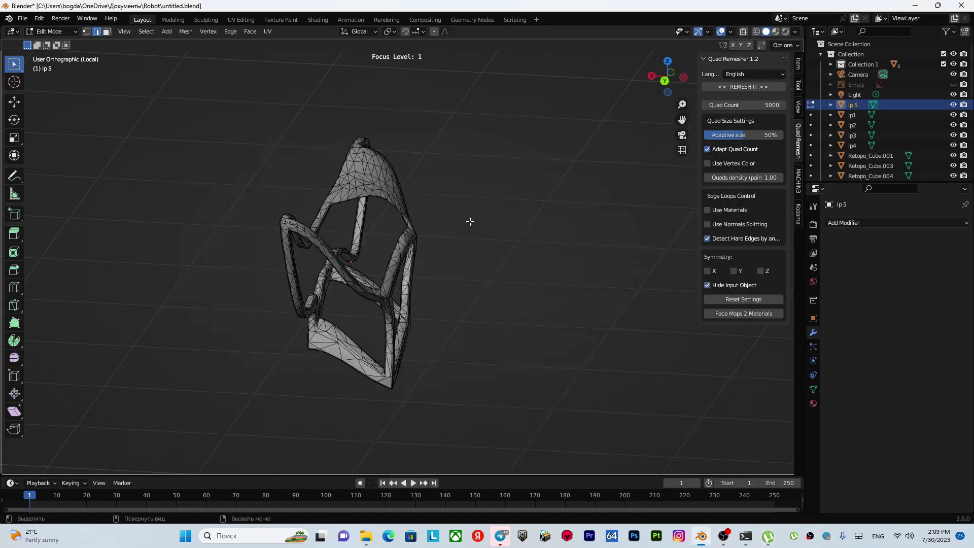
- Orbit and zoom in on the lower frame corner of lp 5
middle_drag(467, 217, 311, 226)
scroll(386, 232, up, 5)
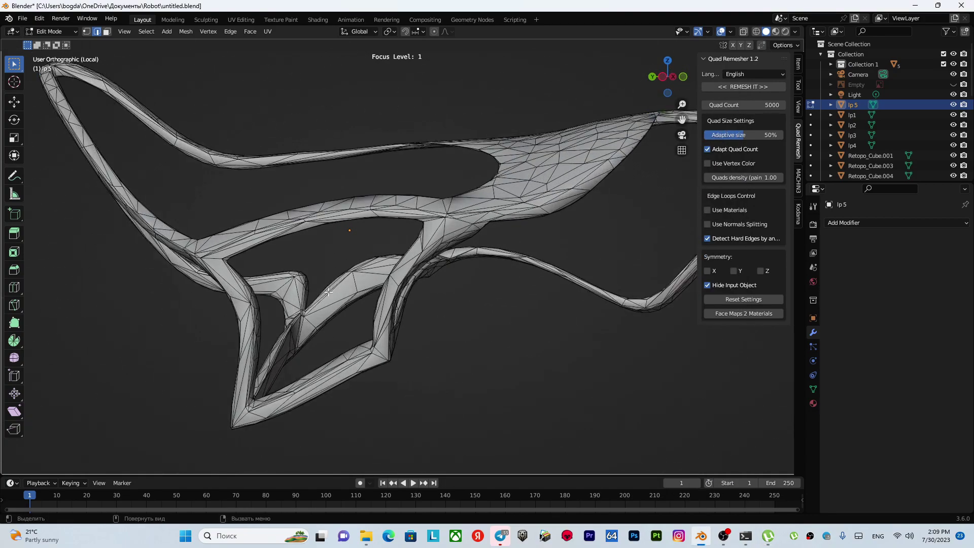
mouse_move(329, 292)
middle_down()
mouse_move(562, 235)
mouse_move(504, 282)
middle_up()
scroll(427, 262, up, 4)
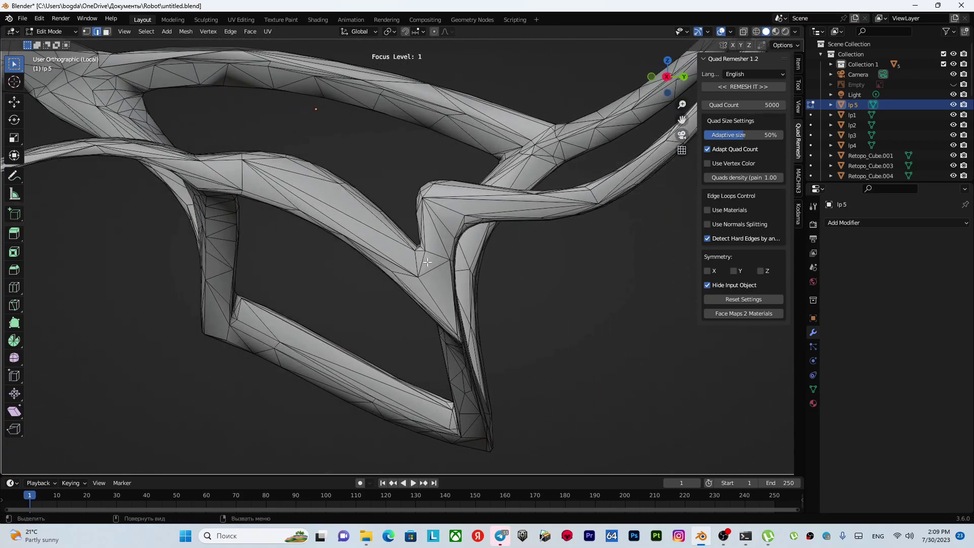
scroll(438, 282, down, 3)
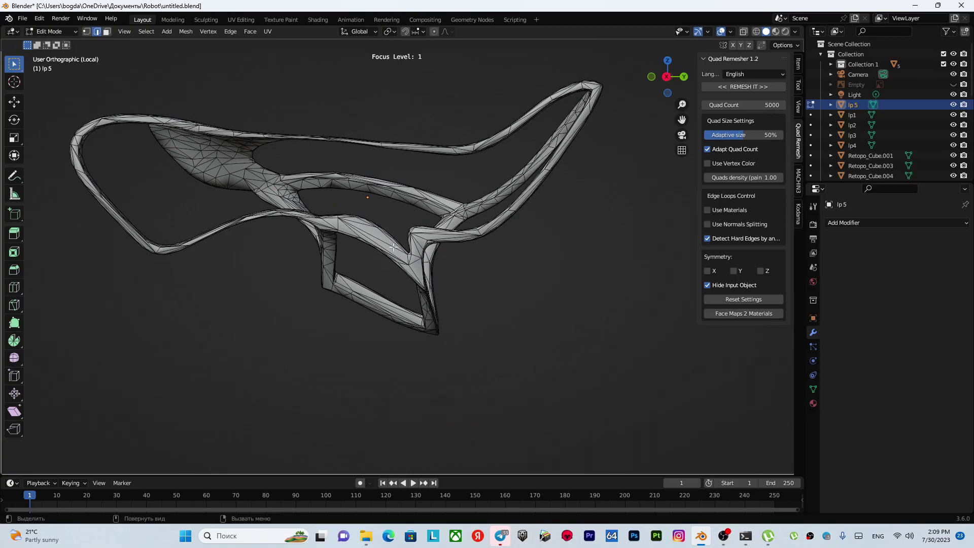
mouse_move(393, 247)
middle_down()
mouse_move(284, 272)
mouse_move(311, 260)
middle_up()
scroll(321, 265, up, 3)
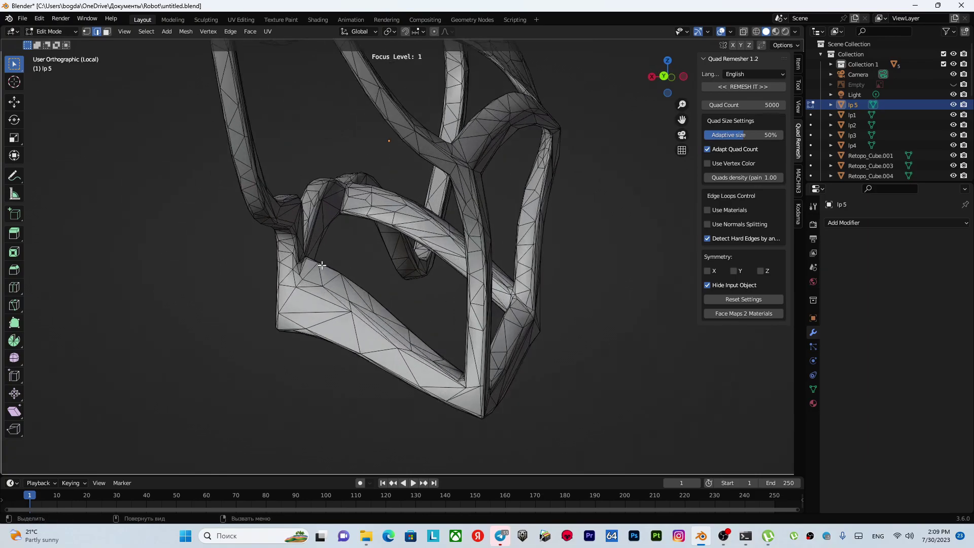
scroll(321, 265, up, 2)
scroll(401, 226, up, 2)
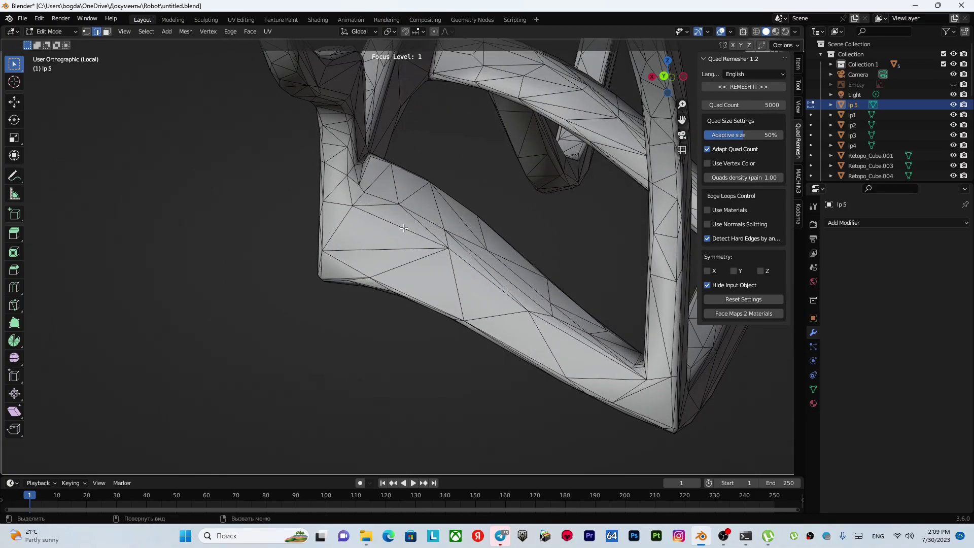
- Knife-cut a new edge line across the strut joint, orbiting around the tube
key(k)
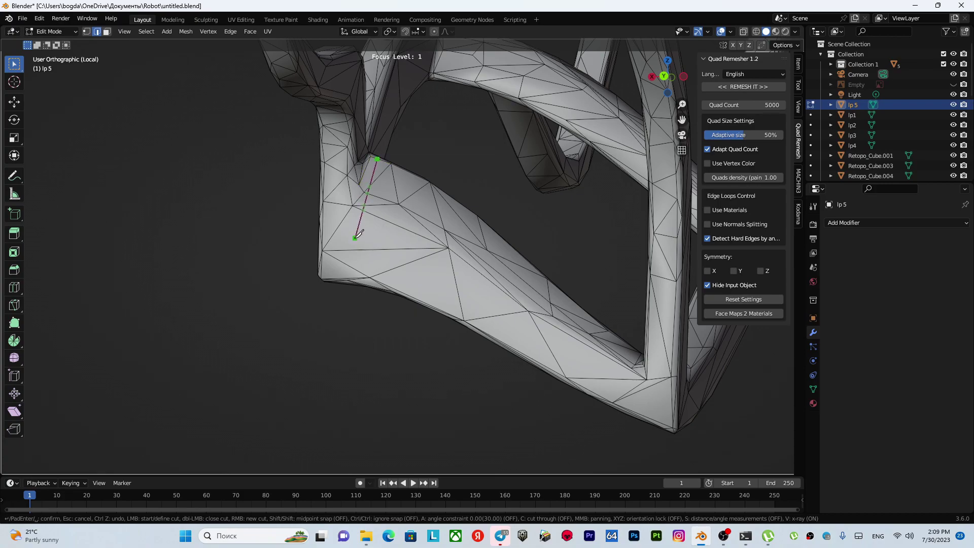
click(352, 249)
mouse_move(350, 264)
middle_down()
mouse_move(348, 274)
mouse_move(418, 218)
middle_up()
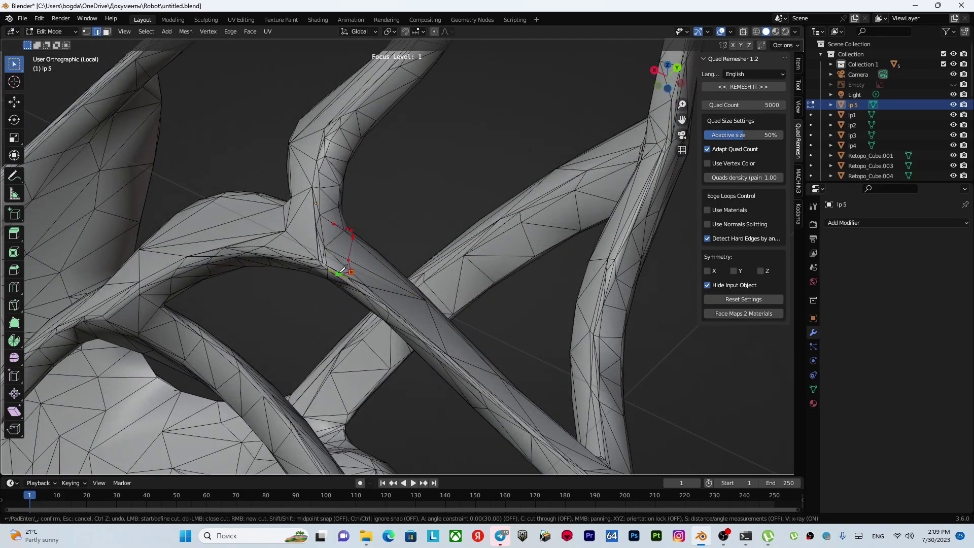
mouse_move(343, 268)
middle_down()
mouse_move(436, 208)
mouse_move(421, 235)
middle_up()
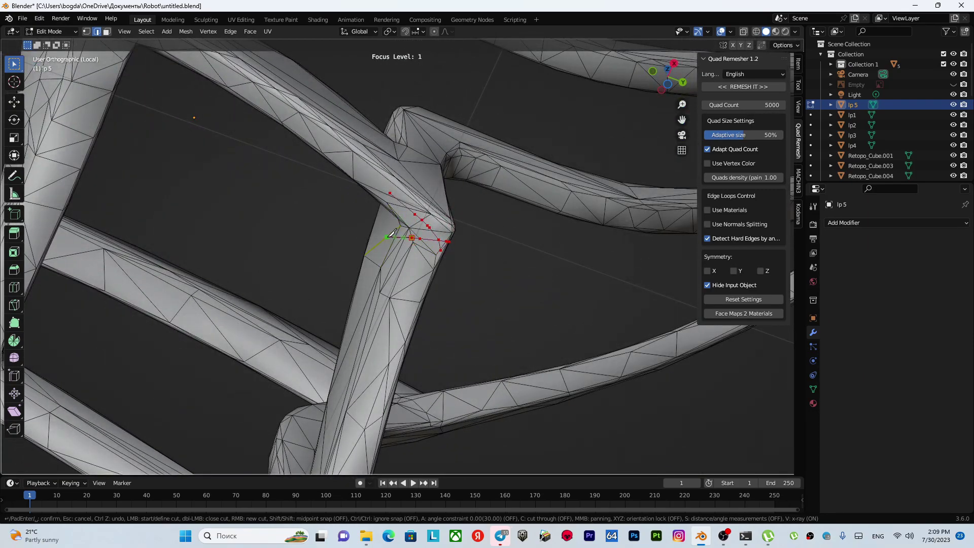
mouse_move(406, 234)
middle_down()
mouse_move(451, 231)
mouse_move(393, 249)
mouse_move(401, 258)
mouse_move(408, 247)
mouse_move(406, 288)
middle_up()
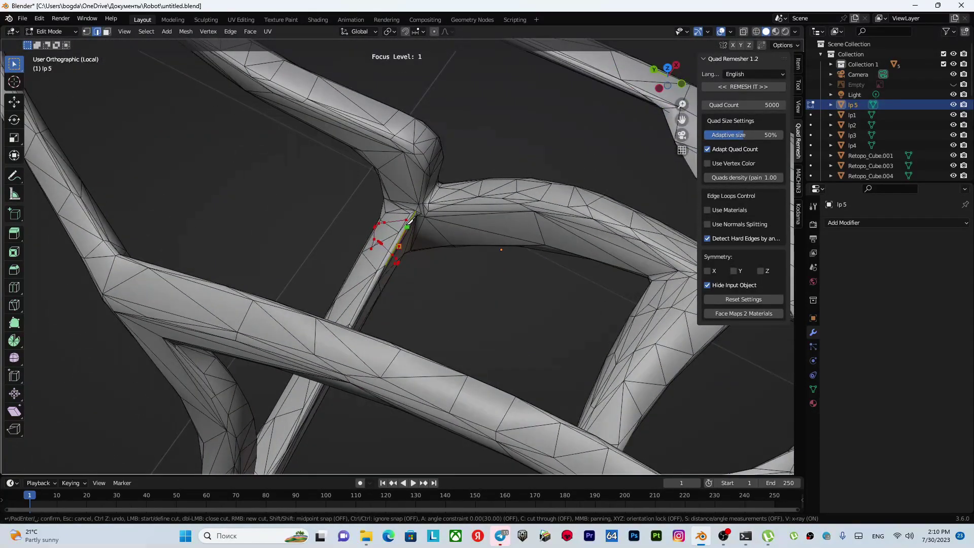
key(Return)
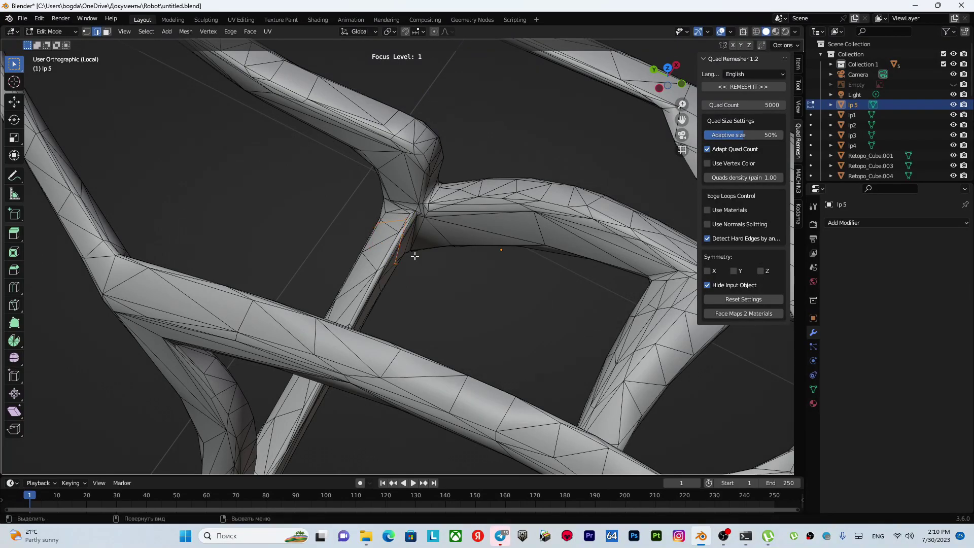
- Mark the new knife-cut edges as a UV seam and zoom in to inspect it
right_click(415, 255)
click(415, 256)
mouse_move(415, 256)
middle_down()
mouse_move(497, 203)
mouse_move(408, 257)
middle_up()
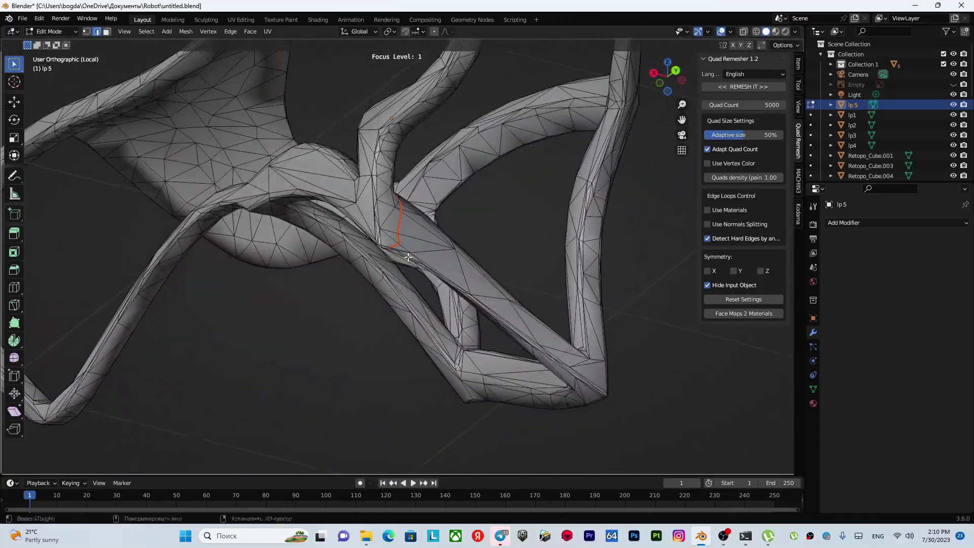
scroll(407, 257, up, 3)
scroll(408, 257, up, 2)
scroll(300, 199, up, 2)
scroll(398, 261, up, 2)
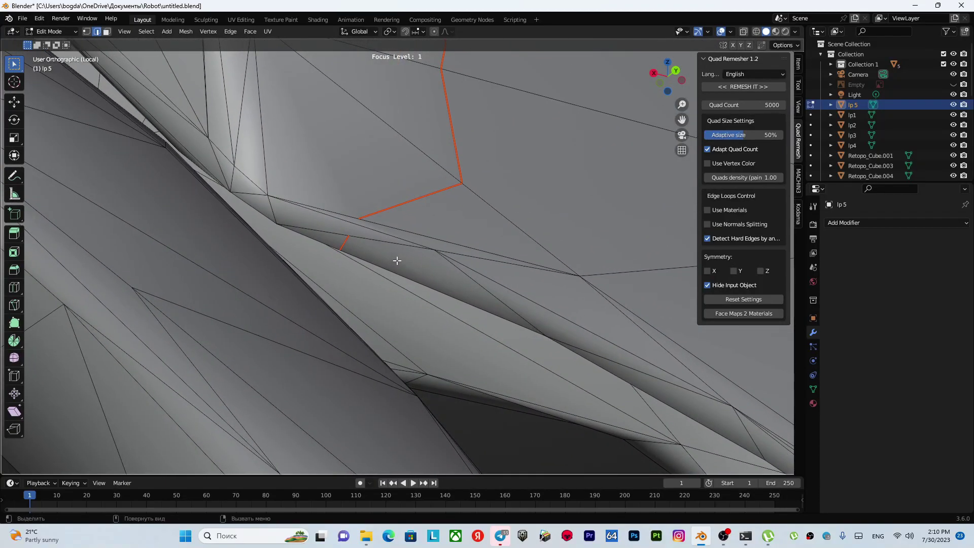
- Start a second knife cut near the seam, then cancel it
key(k)
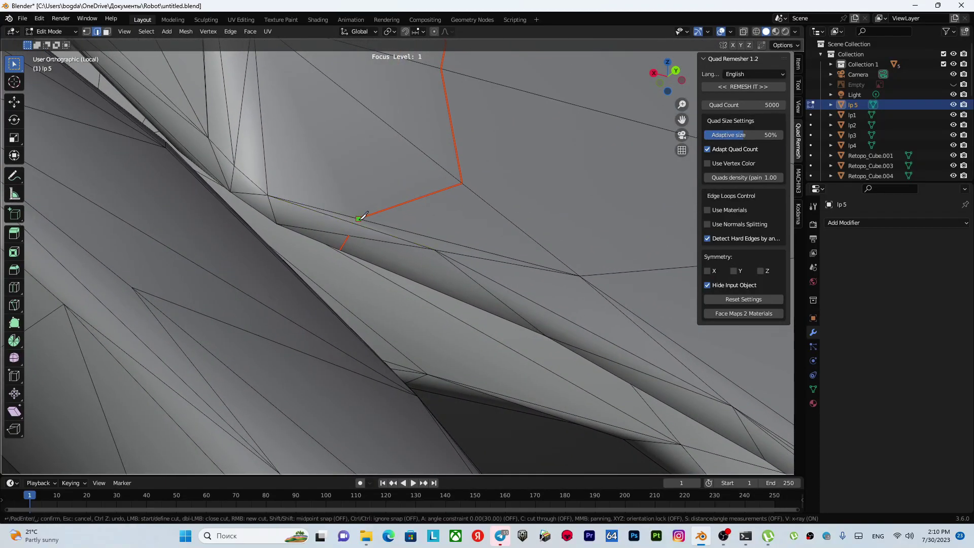
key(Escape)
right_click(369, 255)
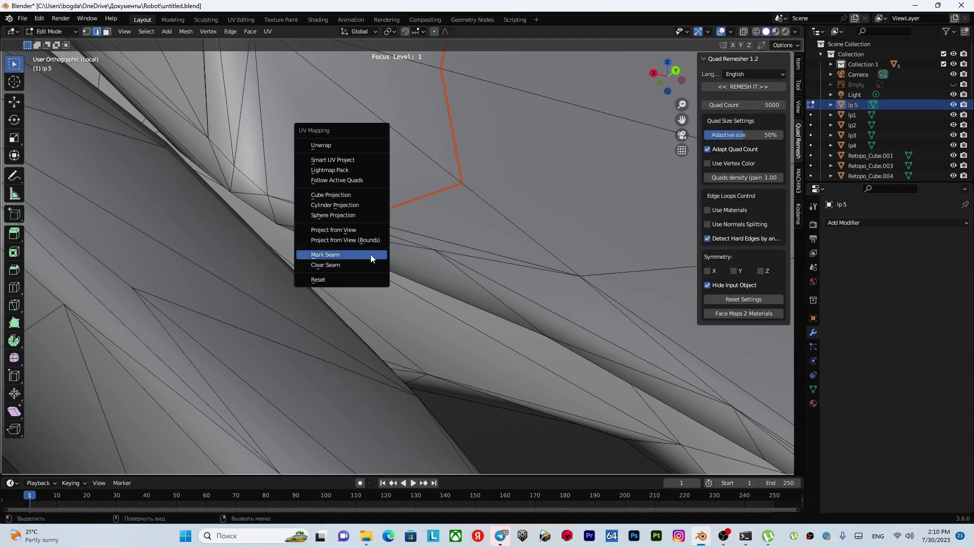
key(Escape)
- Orbit and zoom the view to a close-up of another tube junction
middle_drag(369, 255, 369, 255)
scroll(370, 255, down, 3)
scroll(487, 218, down, 3)
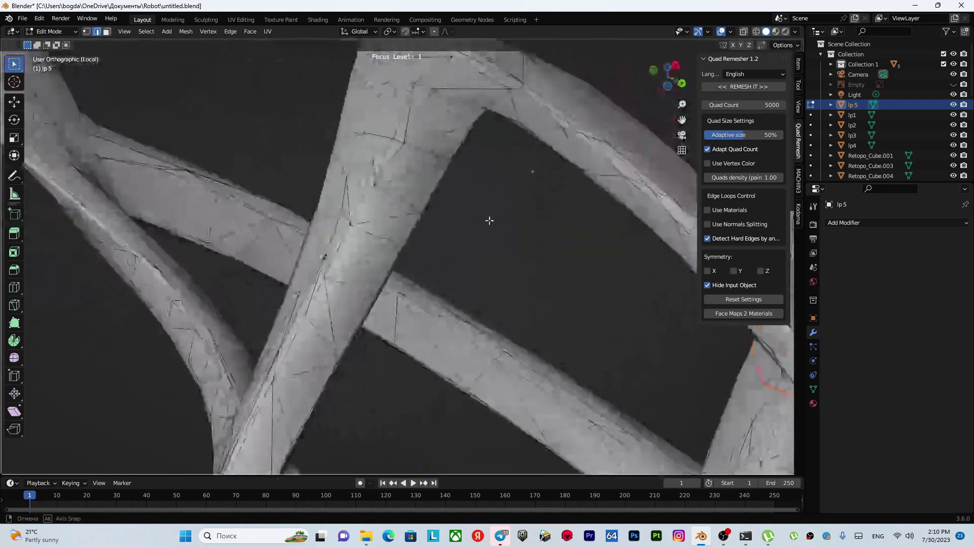
scroll(496, 252, down, 2)
mouse_move(496, 252)
middle_down()
mouse_move(328, 188)
mouse_move(387, 211)
mouse_move(397, 322)
mouse_move(257, 311)
mouse_move(172, 276)
mouse_move(100, 313)
mouse_move(335, 256)
mouse_move(306, 245)
mouse_move(424, 226)
middle_up()
scroll(424, 226, up, 4)
mouse_move(352, 241)
middle_down()
mouse_move(434, 191)
mouse_move(392, 221)
mouse_move(439, 202)
mouse_move(426, 279)
mouse_move(231, 233)
mouse_move(311, 202)
mouse_move(352, 203)
mouse_move(330, 247)
mouse_move(375, 192)
middle_up()
scroll(274, 219, down, 5)
scroll(366, 207, up, 5)
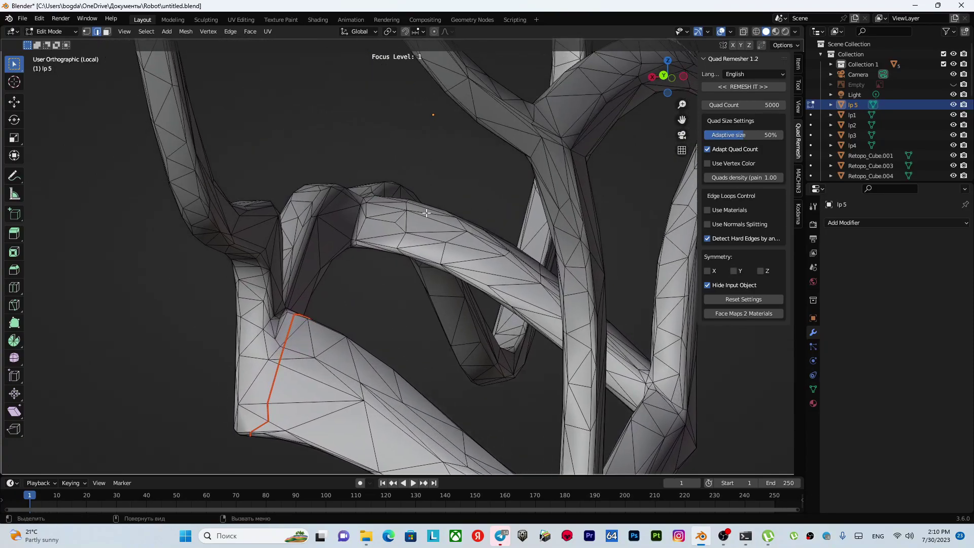
scroll(374, 192, up, 3)
- Knife-cut a ring of edges around the tube and bring up the UV mapping menu
key(k)
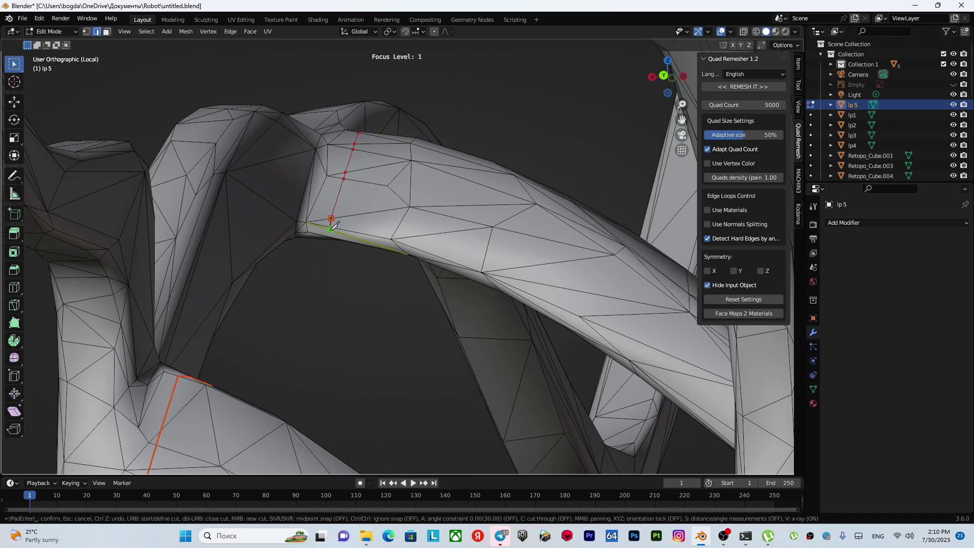
middle_drag(332, 233, 334, 251)
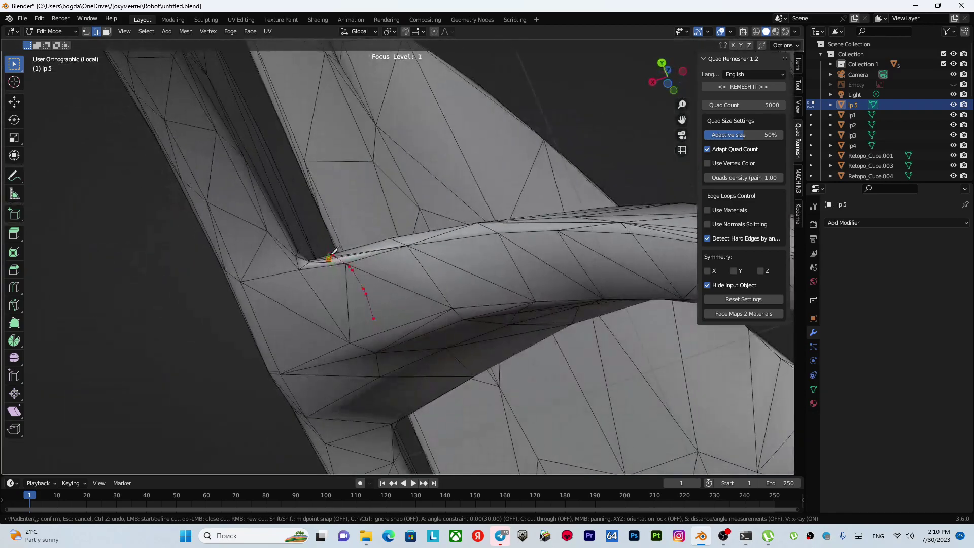
click(348, 299)
shift+middle_drag(350, 298, 375, 178)
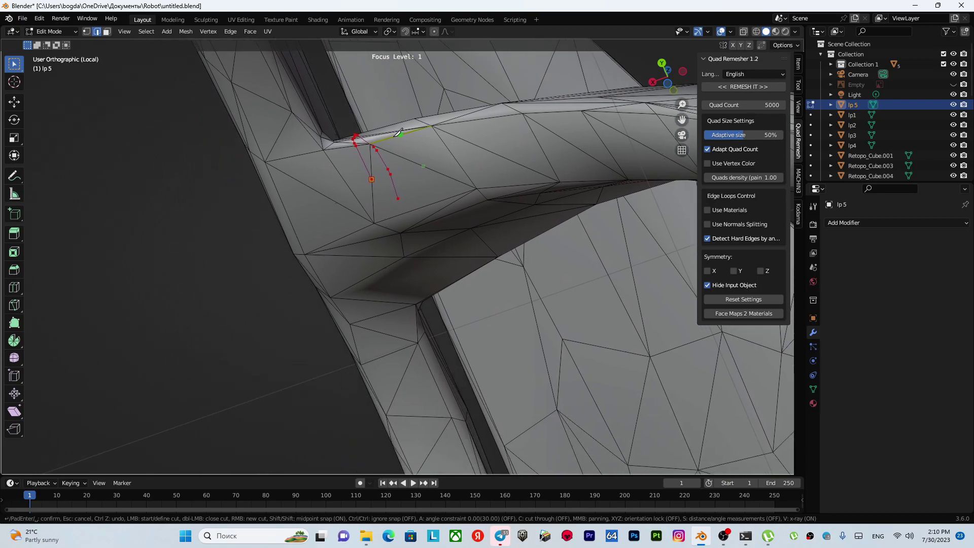
mouse_move(410, 226)
middle_down()
mouse_move(322, 200)
mouse_move(263, 211)
middle_up()
click(345, 227)
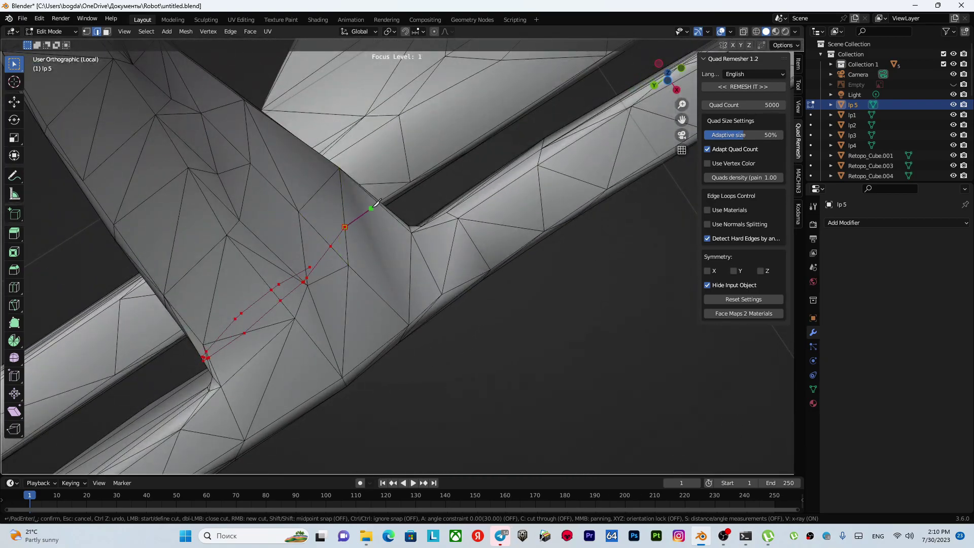
click(376, 199)
mouse_move(376, 200)
middle_down()
mouse_move(337, 228)
mouse_move(330, 246)
mouse_move(341, 283)
mouse_move(456, 135)
mouse_move(457, 203)
mouse_move(470, 142)
mouse_move(481, 496)
middle_up()
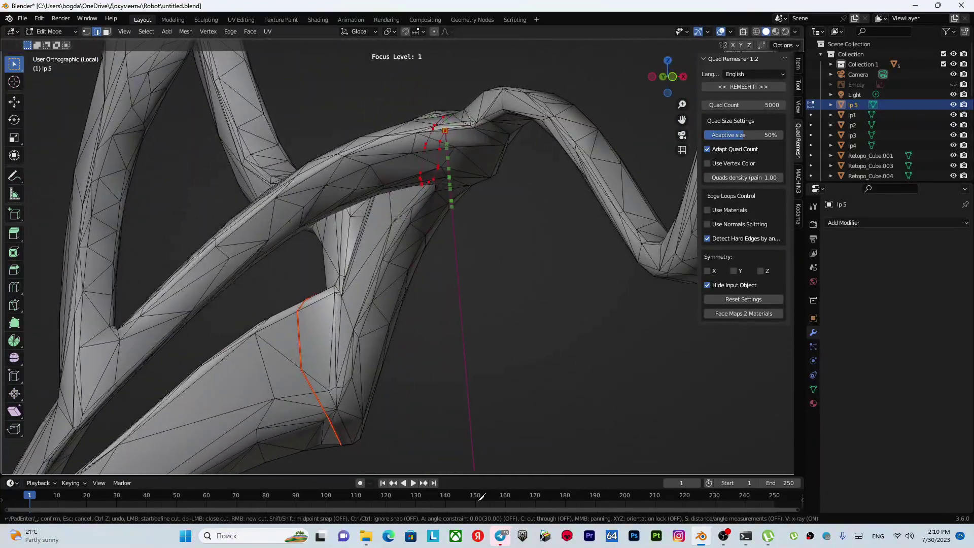
middle_drag(458, 360, 386, 230)
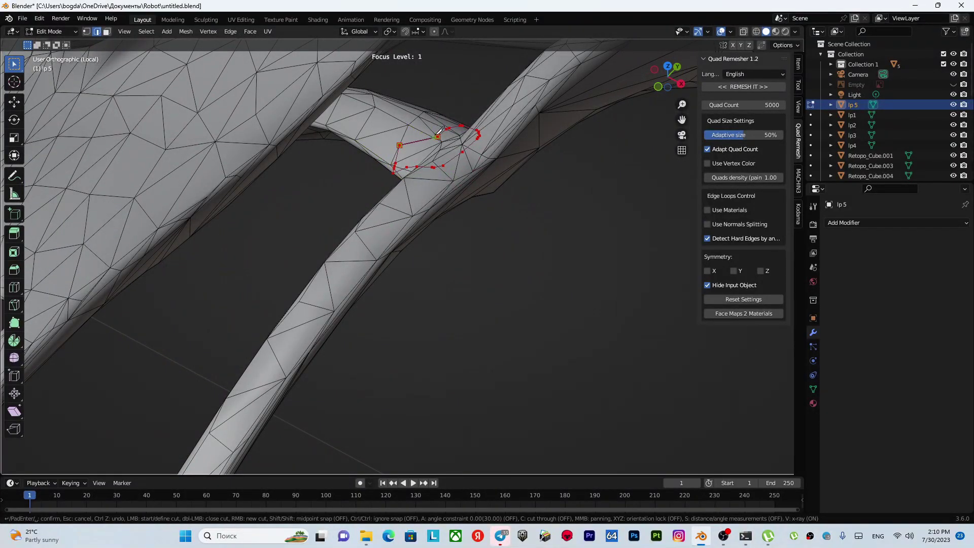
key(Return)
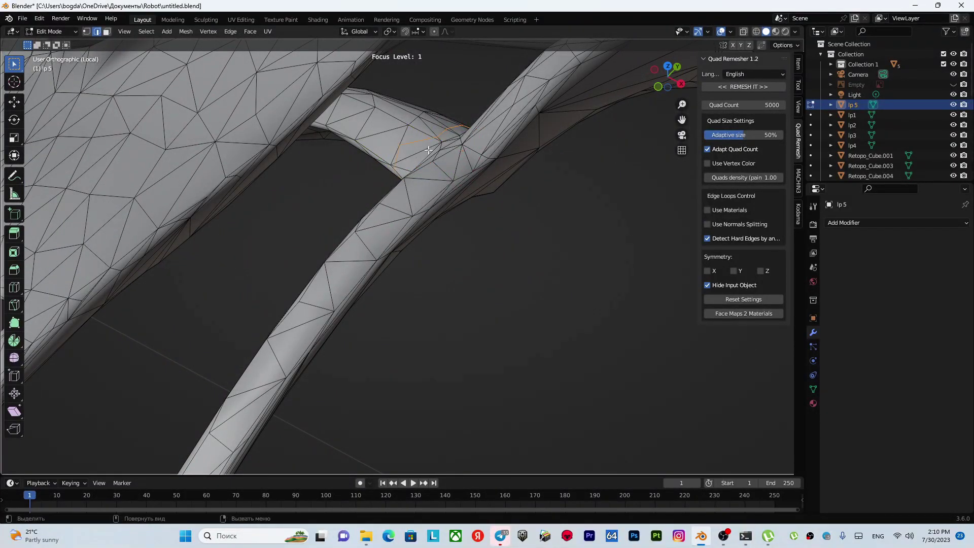
right_click(428, 150)
- Start a knife cut on the arched tube and place points along it
scroll(421, 193, down, 6)
mouse_move(421, 193)
middle_down()
mouse_move(415, 228)
mouse_move(572, 228)
mouse_move(413, 250)
mouse_move(473, 178)
mouse_move(451, 229)
mouse_move(478, 233)
mouse_move(261, 224)
mouse_move(311, 220)
mouse_move(321, 209)
mouse_move(275, 218)
mouse_move(301, 242)
mouse_move(341, 206)
middle_up()
scroll(282, 226, up, 4)
scroll(301, 243, up, 3)
scroll(320, 228, up, 3)
scroll(359, 228, up, 2)
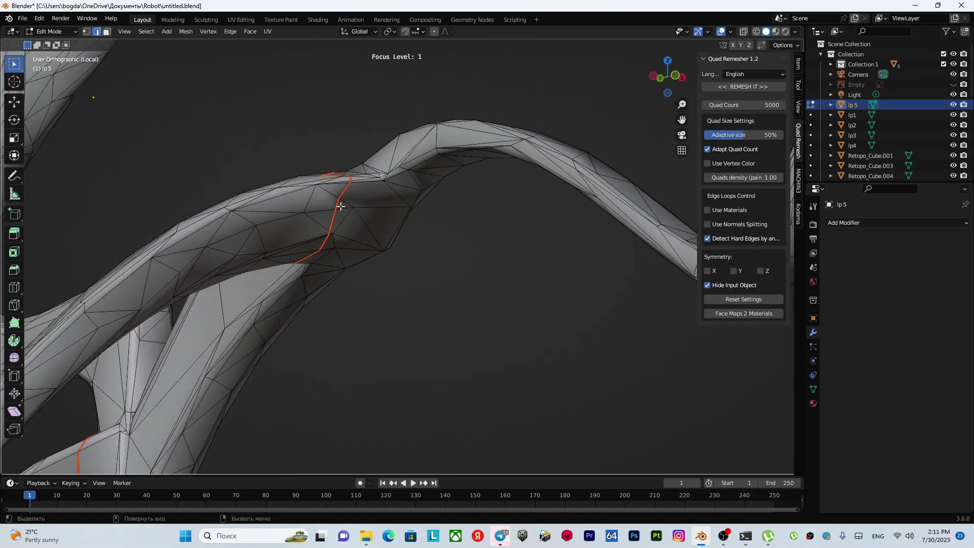
key(k)
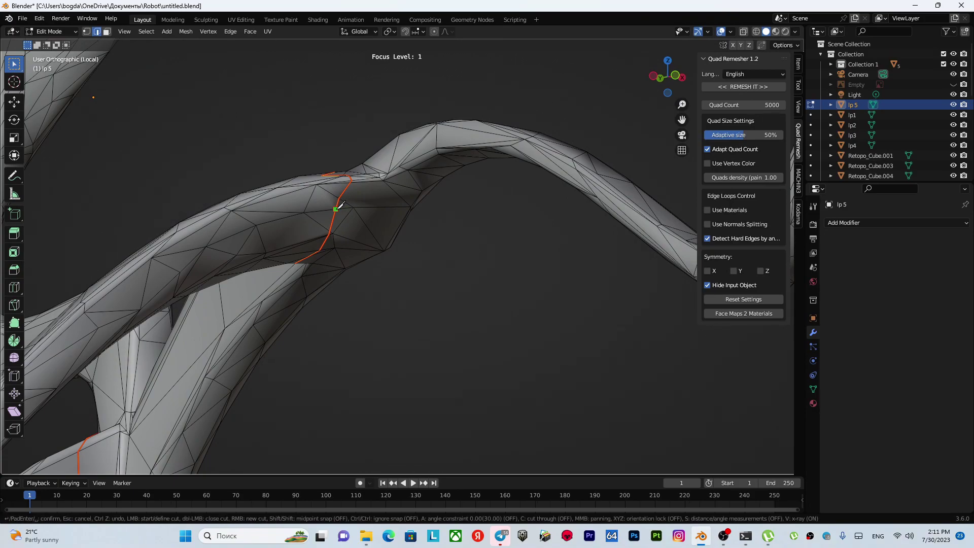
mouse_move(401, 180)
middle_down()
mouse_move(283, 250)
mouse_move(309, 210)
middle_up()
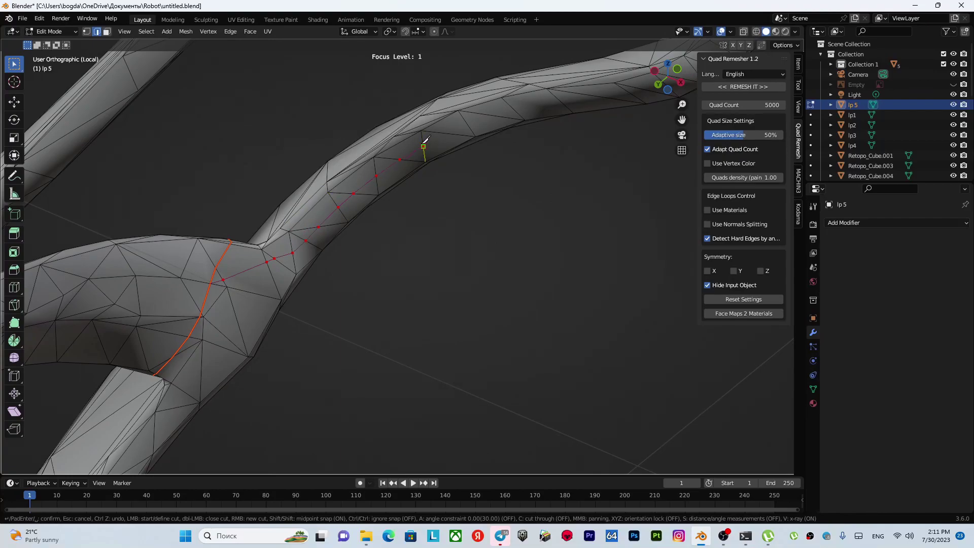
mouse_move(426, 140)
middle_down()
mouse_move(320, 233)
mouse_move(365, 219)
middle_up()
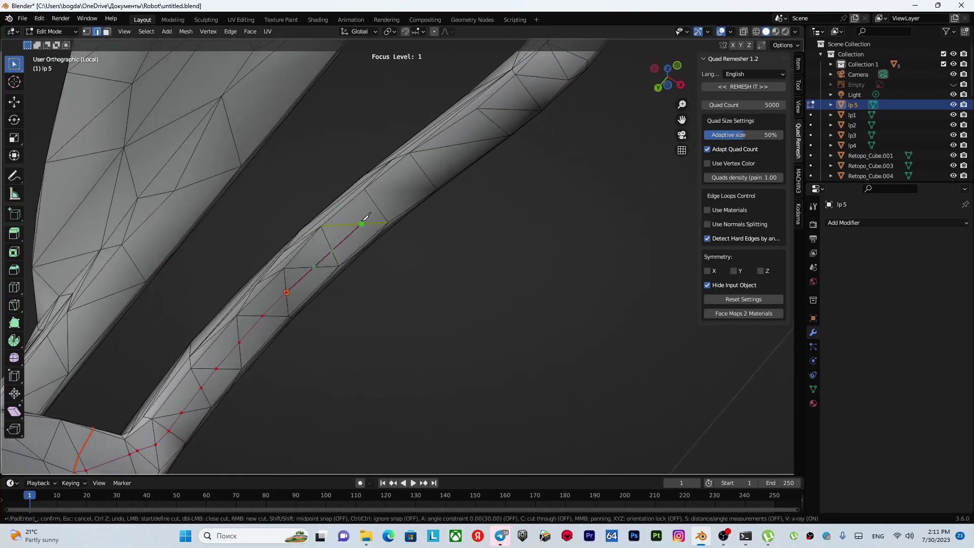
click(420, 167)
middle_drag(529, 87, 390, 195)
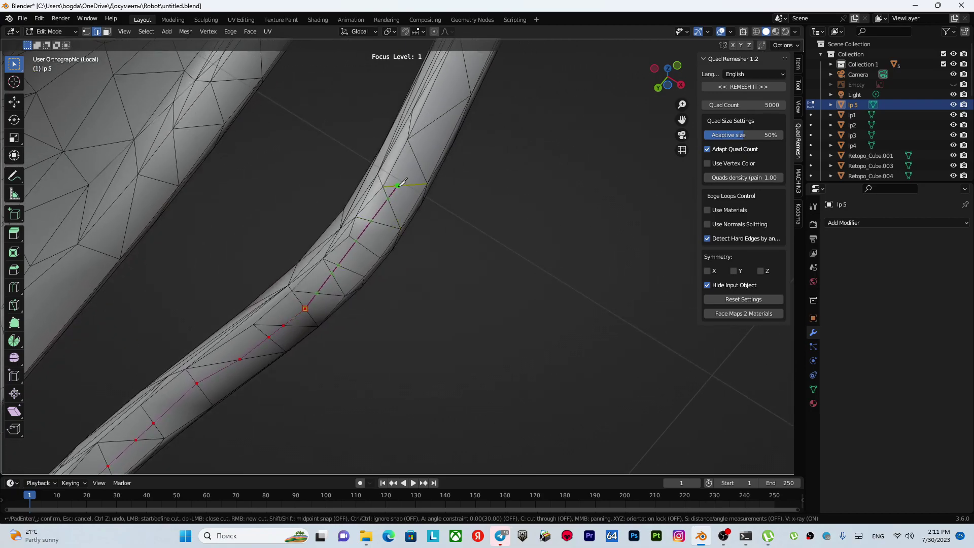
middle_drag(445, 109, 404, 173)
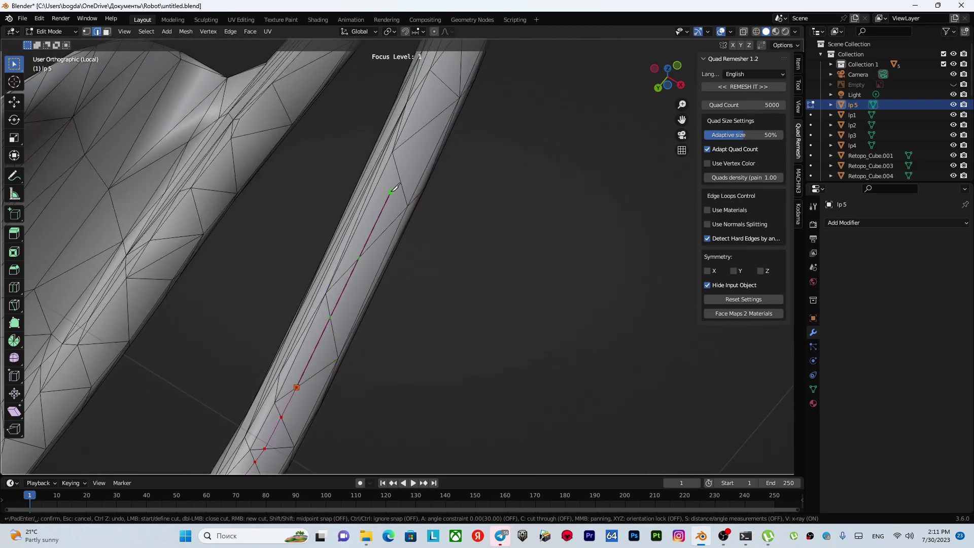
- Orbit and zoom to follow the knife cut around the tube loop's bend
scroll(441, 254, down, 3)
middle_drag(441, 250, 405, 337)
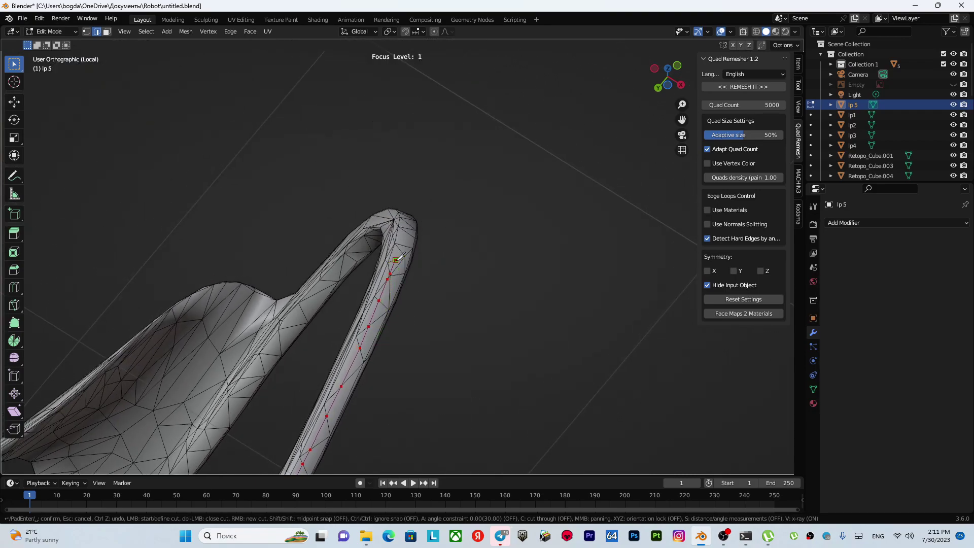
scroll(400, 260, down, 2)
middle_drag(399, 260, 418, 194)
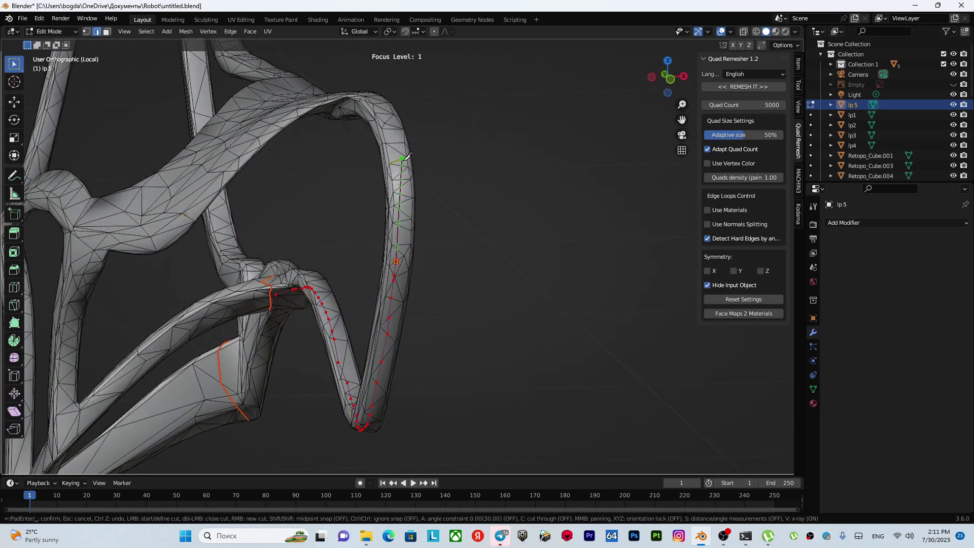
middle_drag(392, 169, 400, 318)
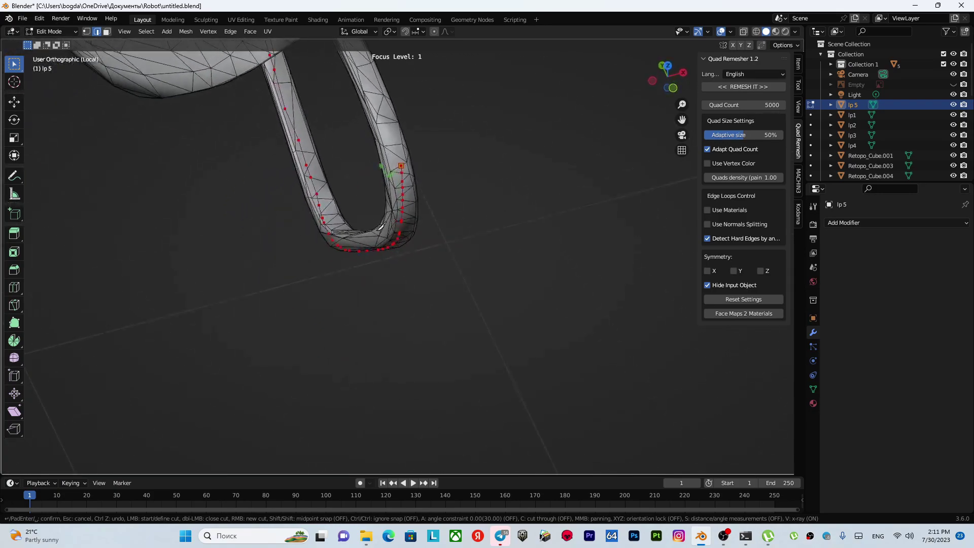
scroll(401, 317, up, 1)
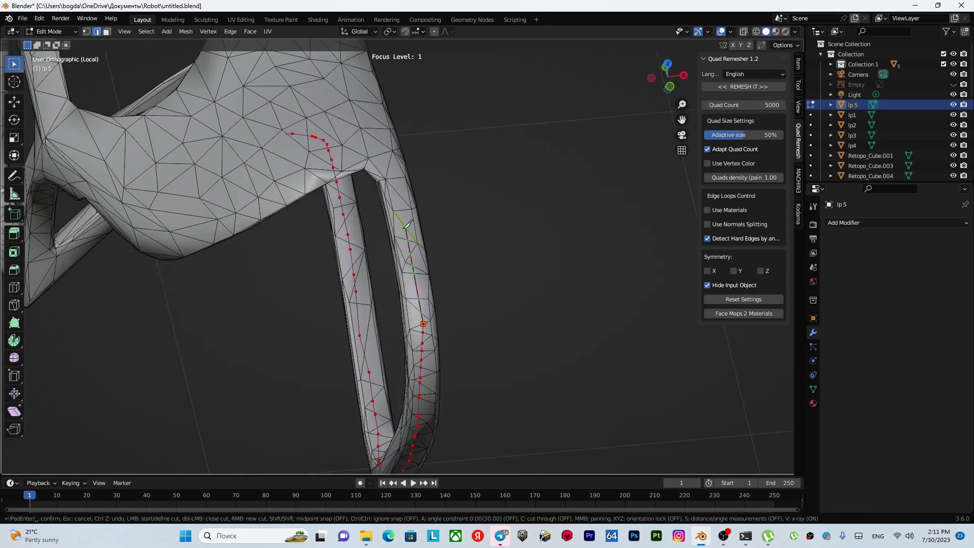
middle_drag(399, 178, 398, 201)
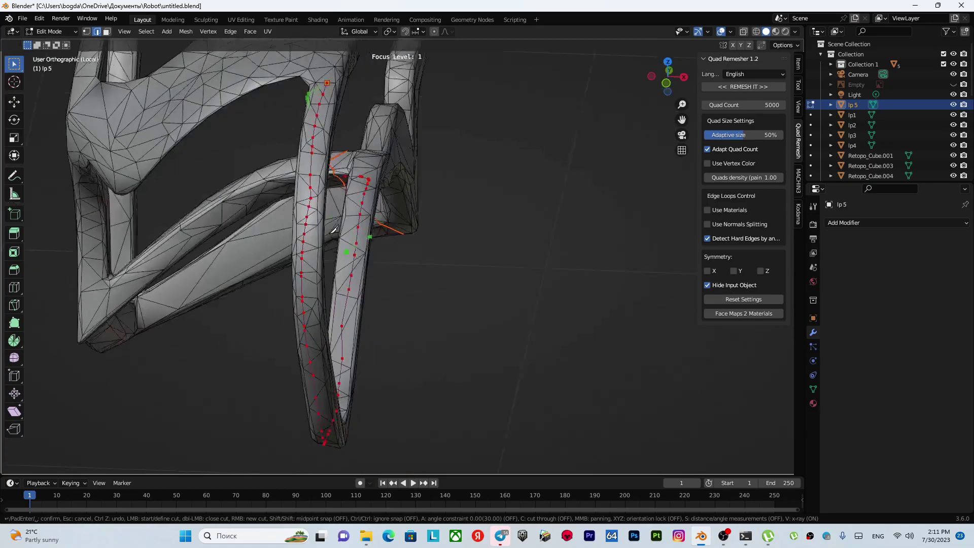
scroll(451, 176, down, 3)
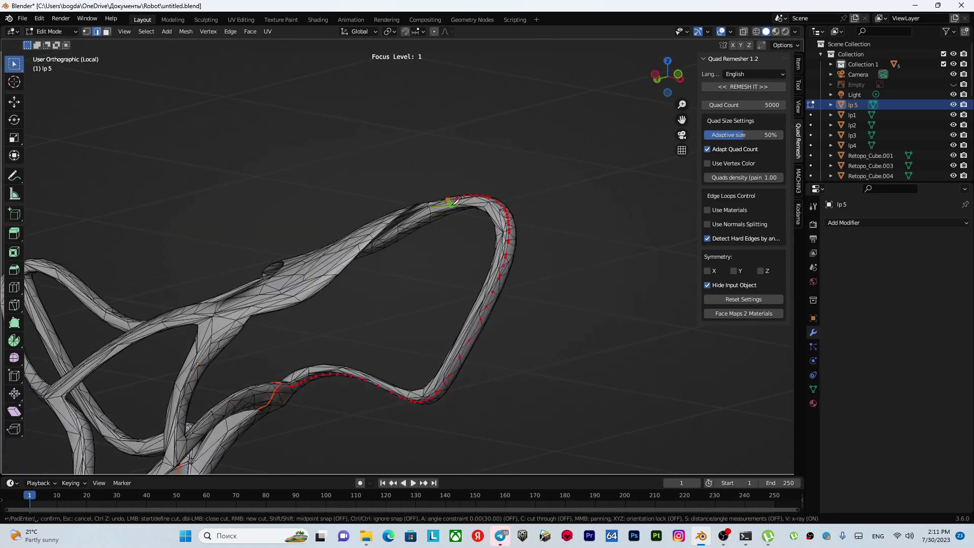
mouse_move(451, 175)
middle_down()
mouse_move(472, 239)
mouse_move(417, 330)
mouse_move(429, 230)
mouse_move(430, 256)
mouse_move(446, 223)
middle_up()
scroll(472, 239, up, 3)
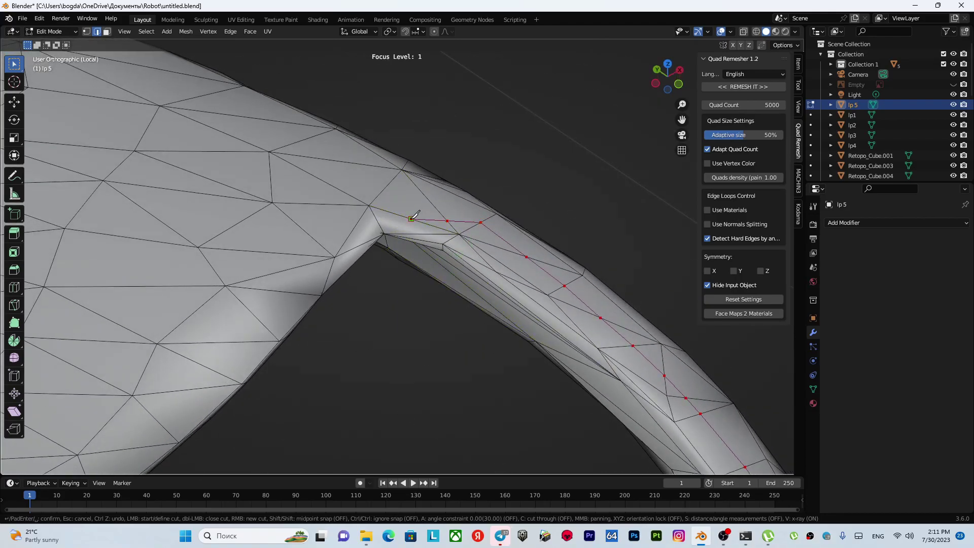
middle_drag(400, 270, 373, 215)
mouse_move(380, 259)
middle_down()
mouse_move(506, 294)
mouse_move(398, 236)
mouse_move(473, 309)
middle_up()
scroll(400, 236, down, 4)
scroll(399, 236, down, 4)
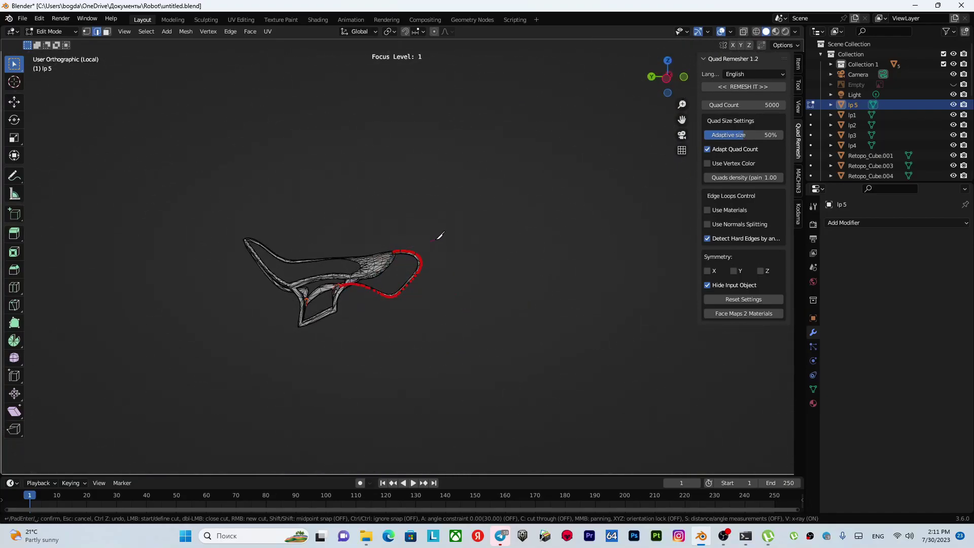
- Confirm the knife cut, return to Object Mode, delete lp 5 and save
key(Return)
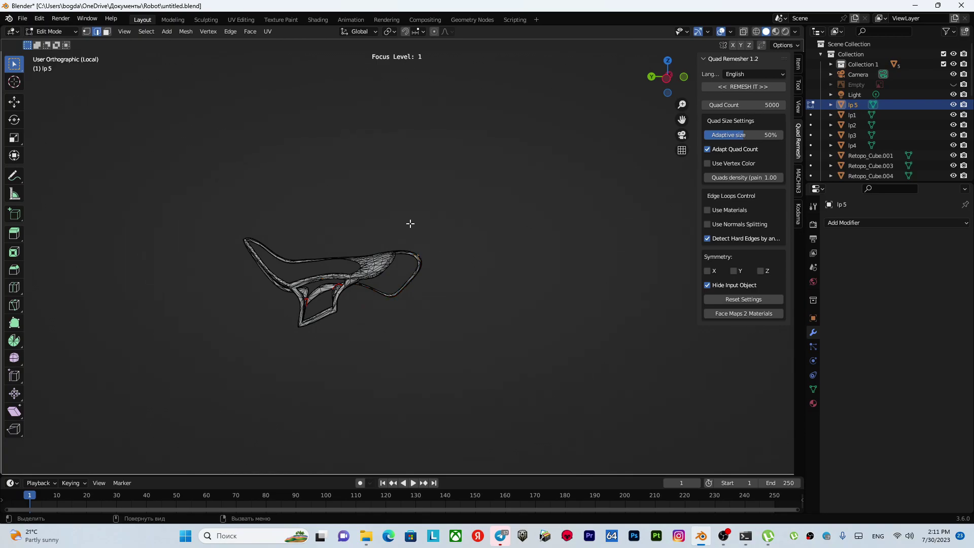
key(Tab)
click(414, 161)
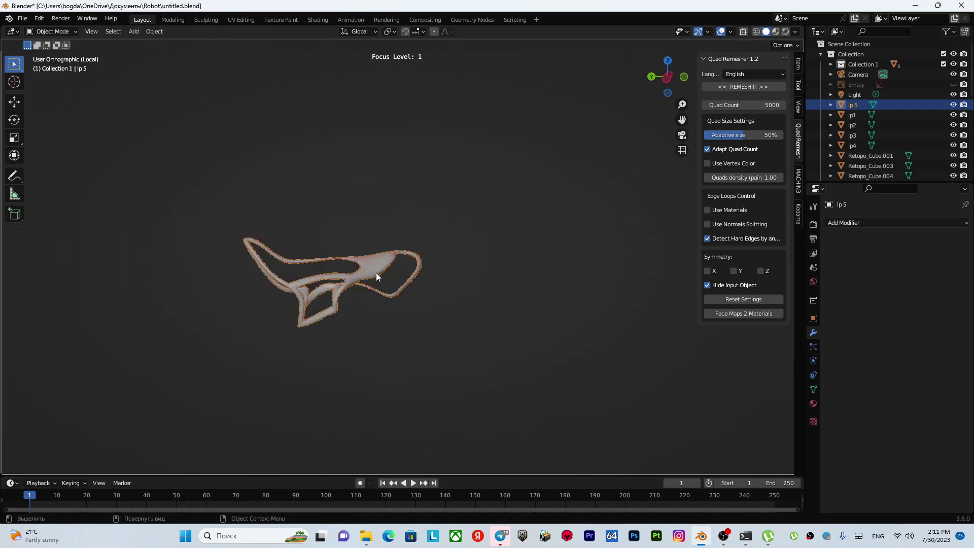
key(x)
click(375, 272)
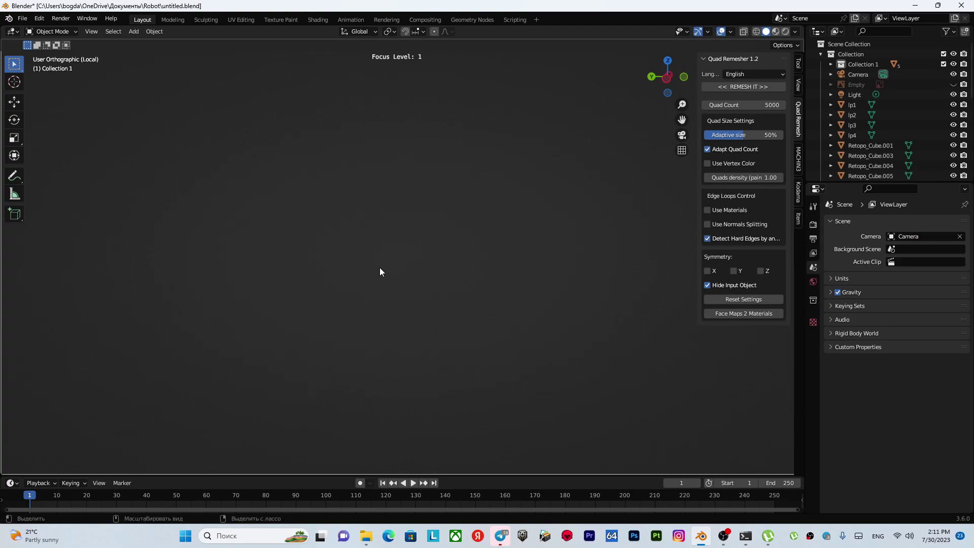
key(ctrl+s)
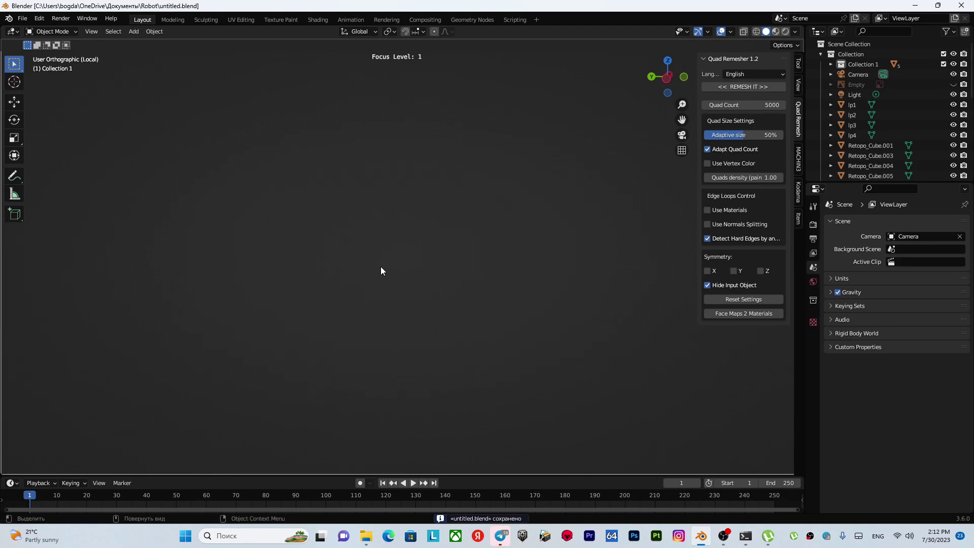
- View the full robot, orbit to the torso and select the neck arch Retopo_Cube.007
key(f)
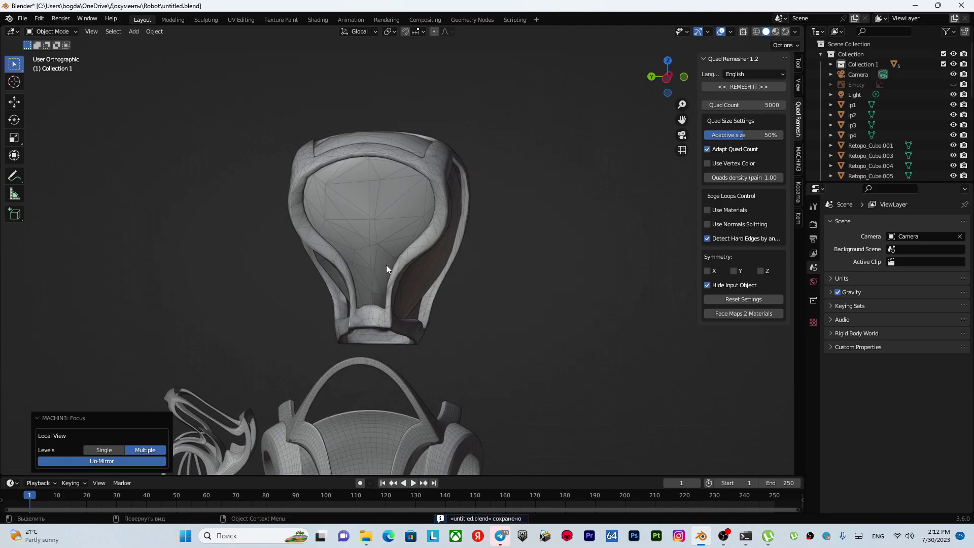
middle_drag(386, 265, 218, 264)
mouse_move(433, 277)
middle_down()
mouse_move(397, 275)
mouse_move(385, 242)
middle_up()
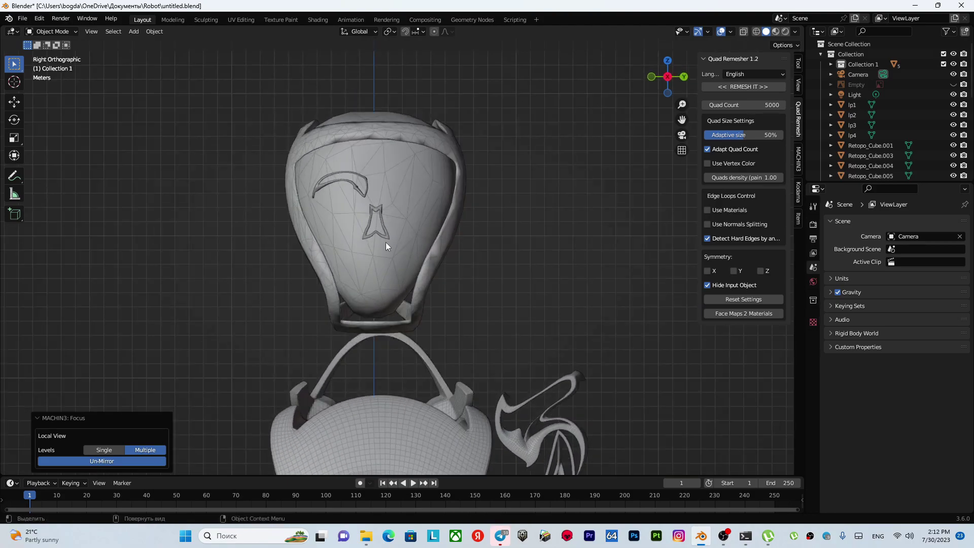
scroll(381, 242, down, 4)
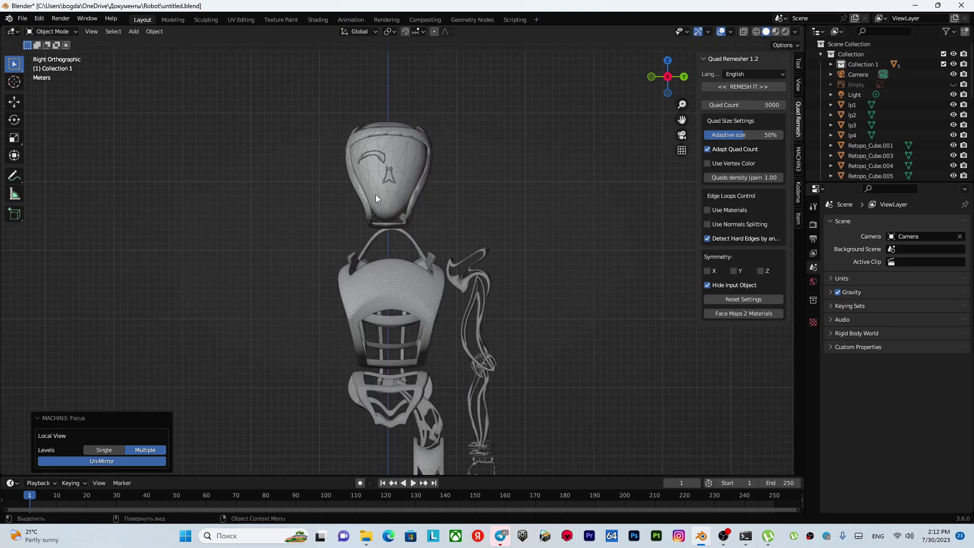
shift+middle_drag(433, 256, 392, 203)
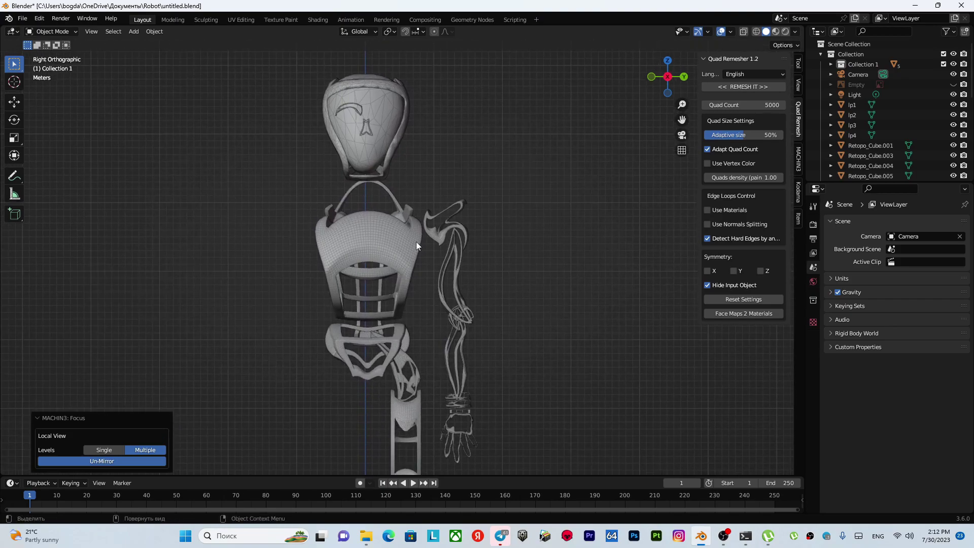
mouse_move(414, 249)
ctrl+middle_down()
mouse_move(370, 204)
mouse_move(396, 272)
mouse_move(550, 248)
mouse_move(366, 256)
ctrl+middle_up()
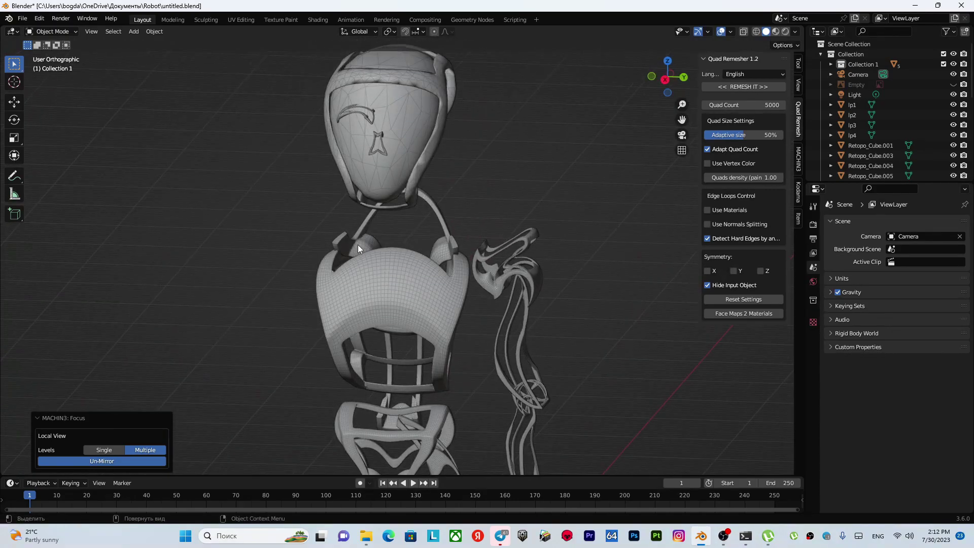
middle_drag(367, 255, 358, 249)
click(340, 240)
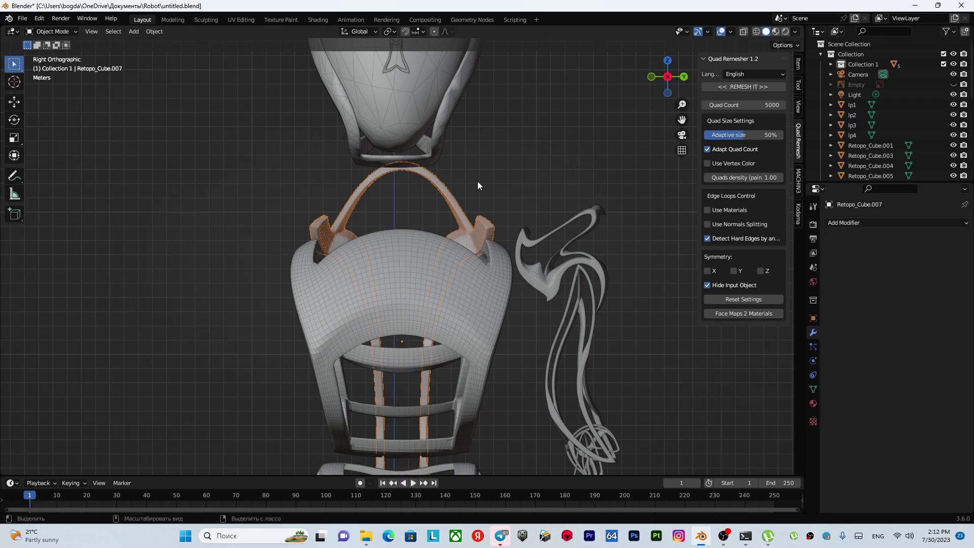
- Isolate Retopo_Cube.007 in local view and orbit to inspect it, keeping it selected
key(f)
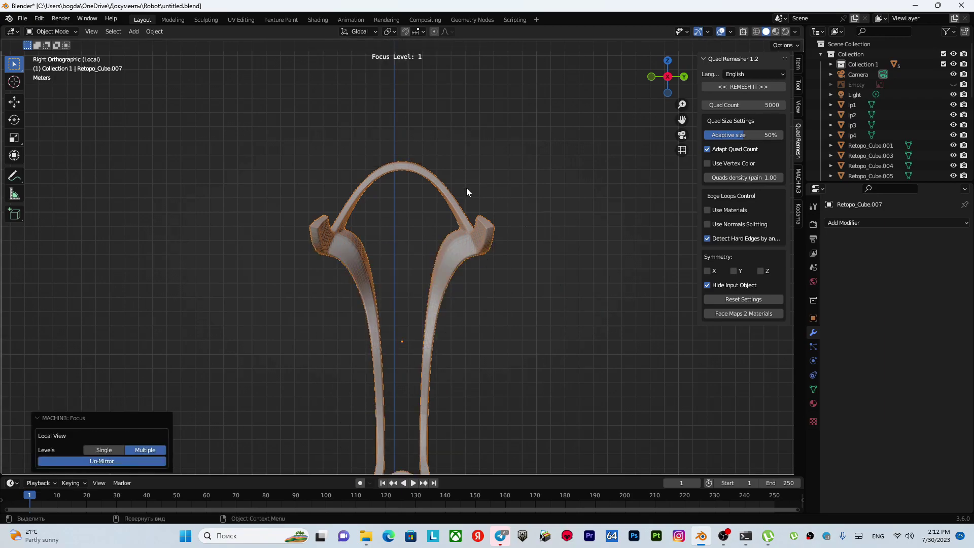
scroll(425, 214, up, 2)
scroll(422, 221, up, 1)
scroll(420, 244, up, 1)
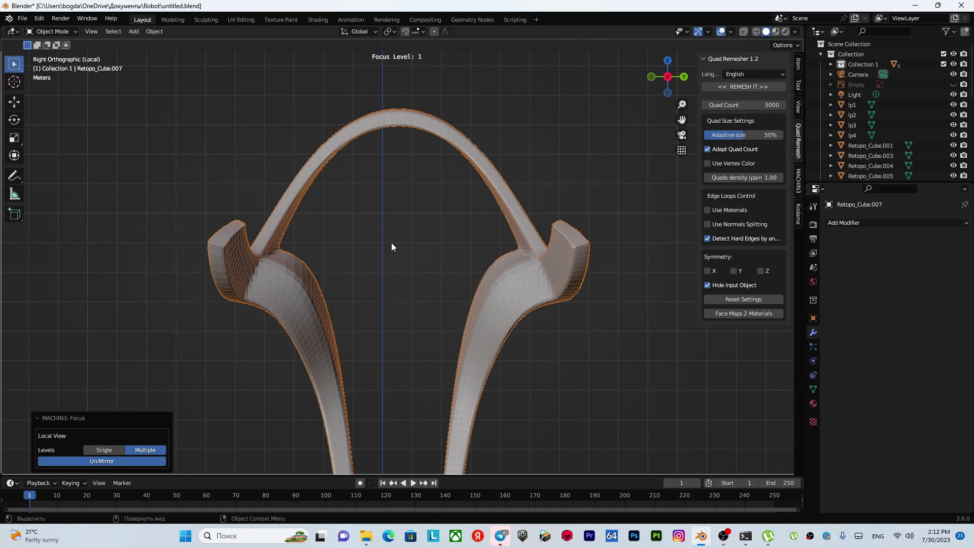
click(541, 167)
mouse_move(482, 230)
middle_down()
mouse_move(496, 245)
mouse_move(449, 252)
middle_up()
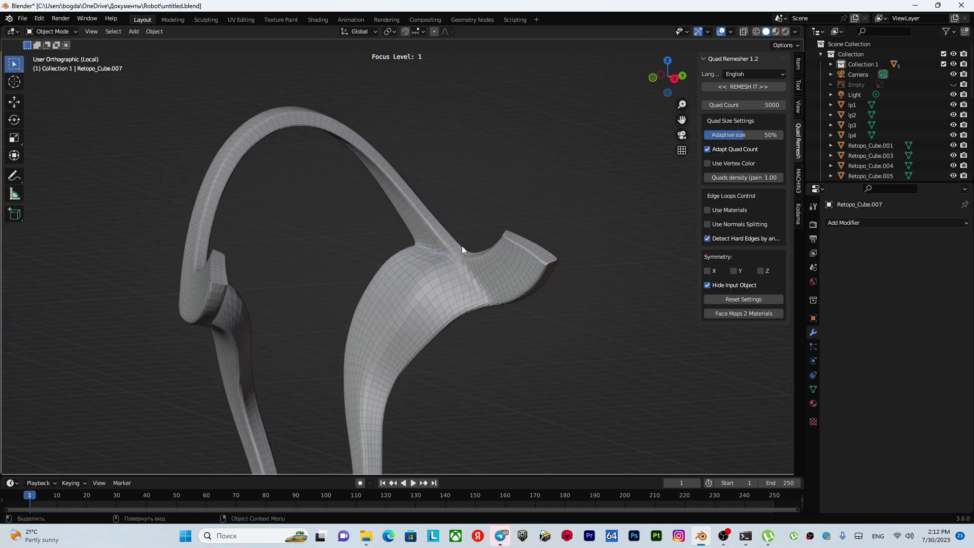
click(470, 279)
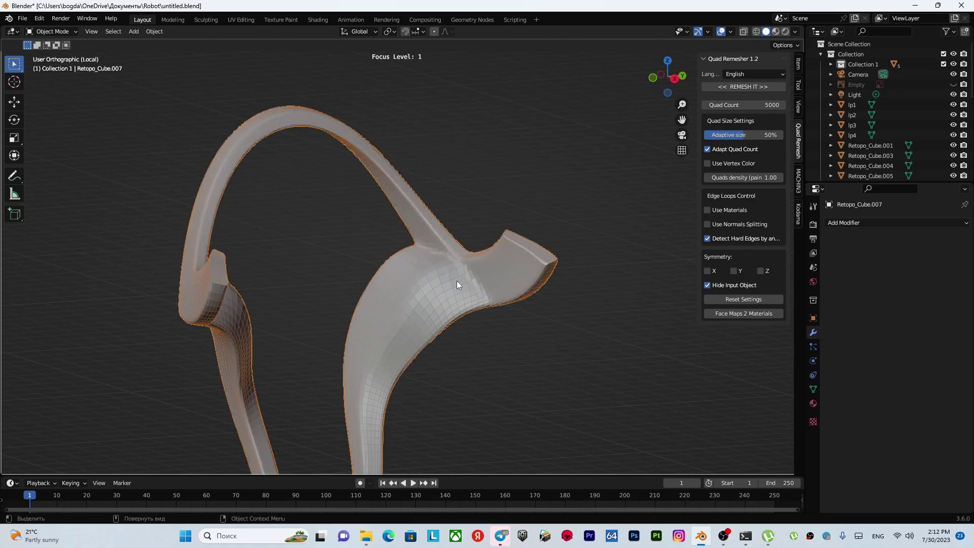
scroll(939, 99, down, 3)
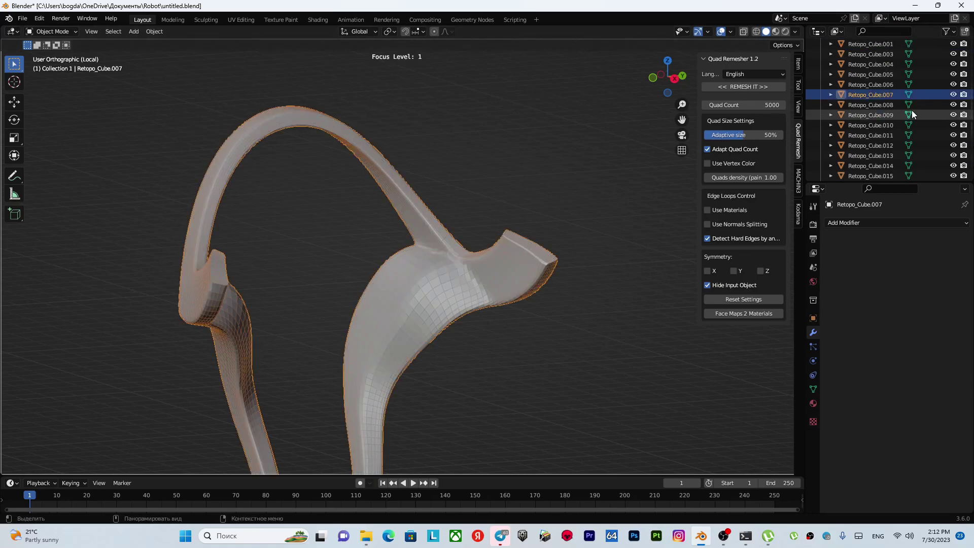
scroll(893, 101, up, 5)
scroll(878, 105, down, 3)
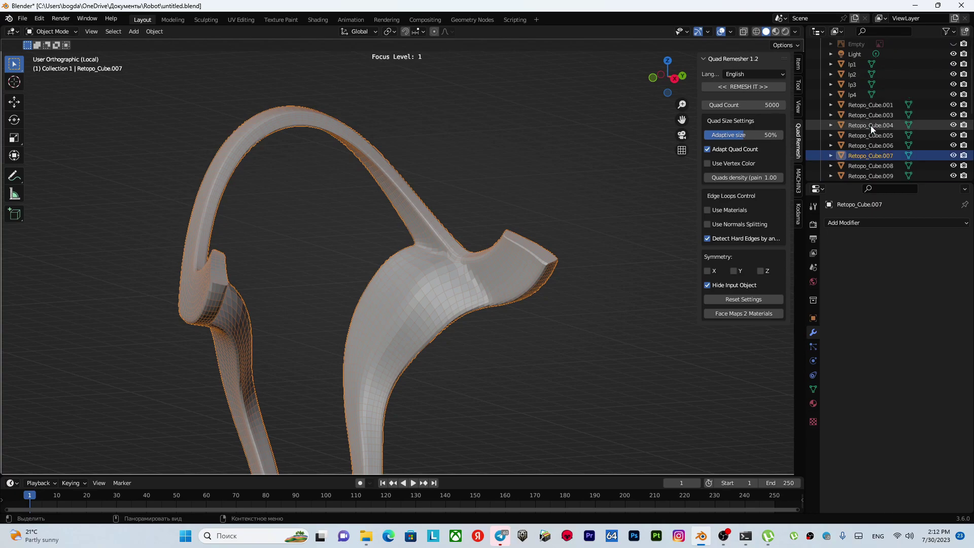
scroll(873, 114, up, 1)
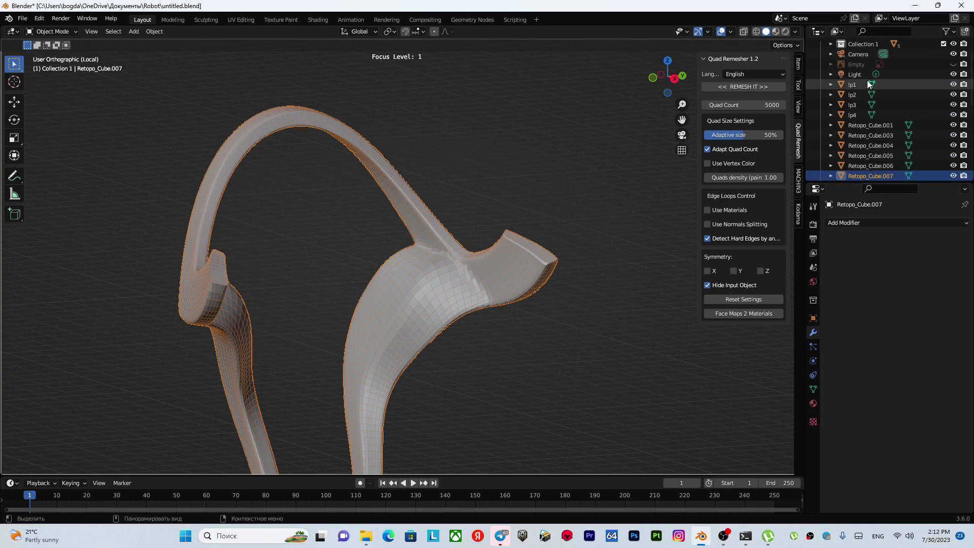
scroll(867, 87, down, 3)
scroll(866, 88, up, 3)
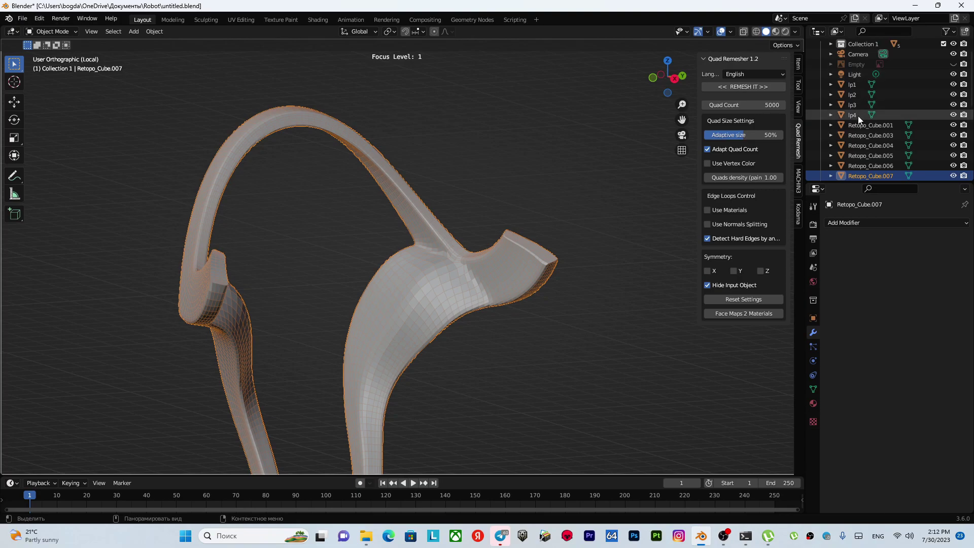
- Unhide and delete hp 5 from Collection 1, then collapse the collection
click(831, 44)
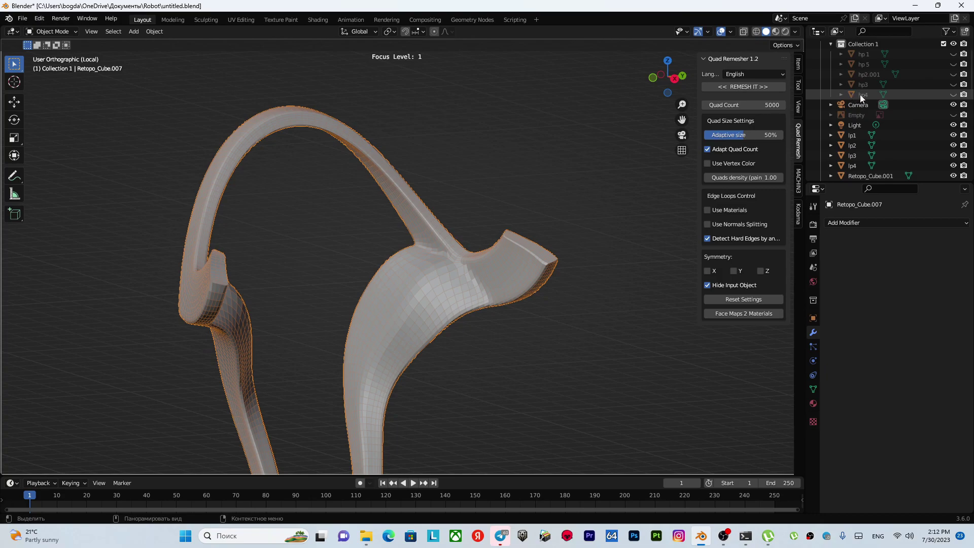
click(870, 63)
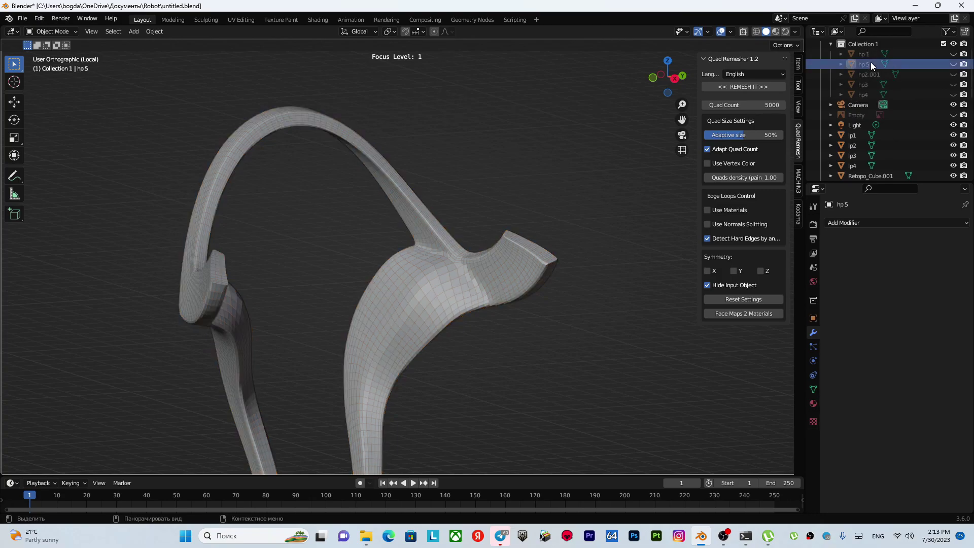
click(953, 65)
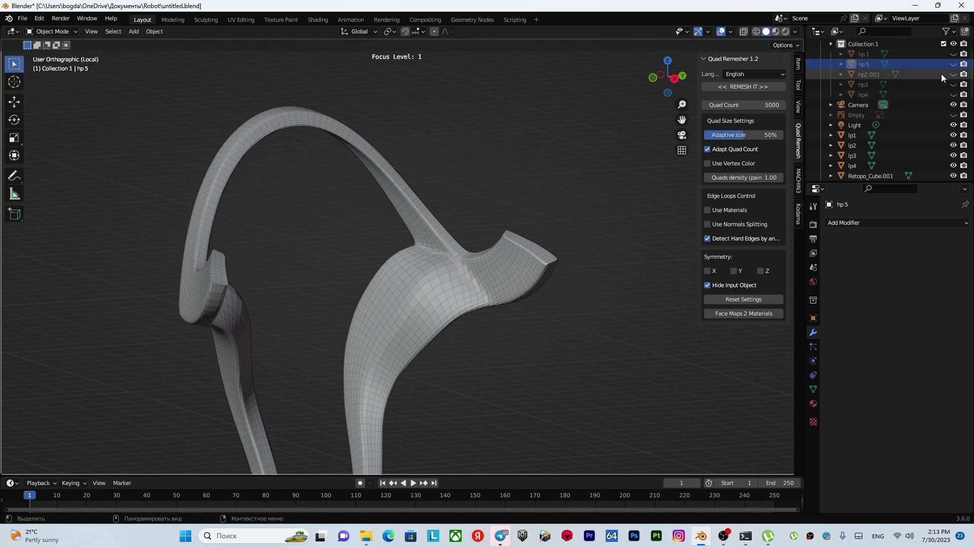
key(Delete)
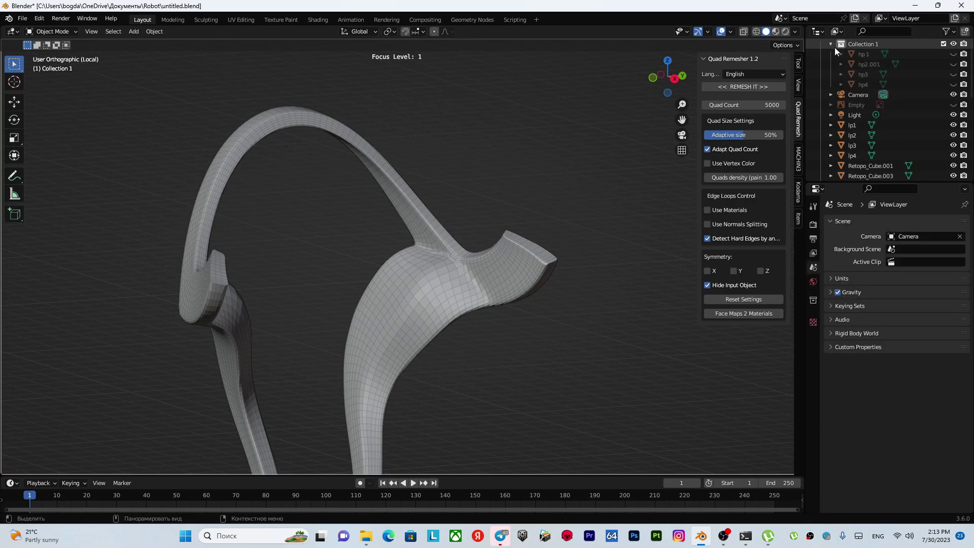
click(830, 44)
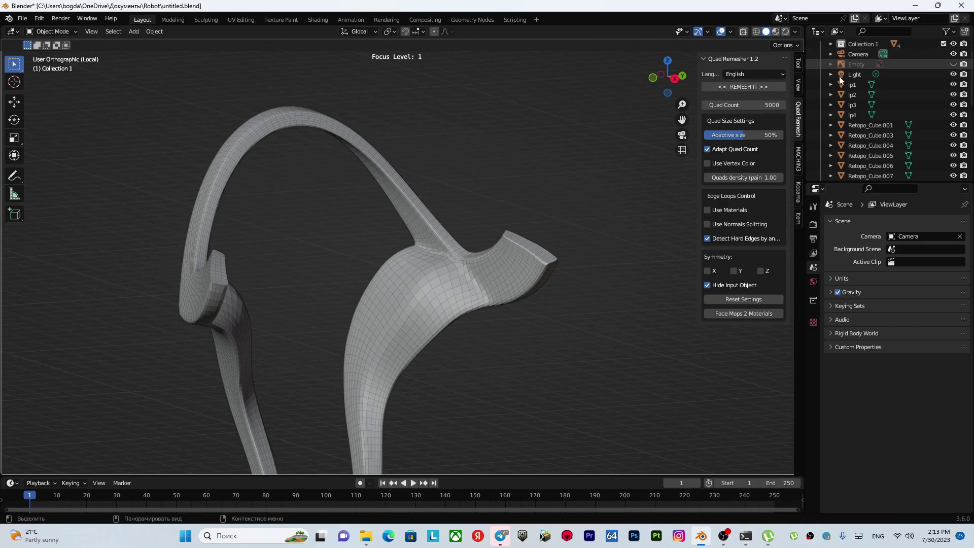
- Rename Retopo_Cube.007 to hp 5 and move it into Collection 1
click(421, 275)
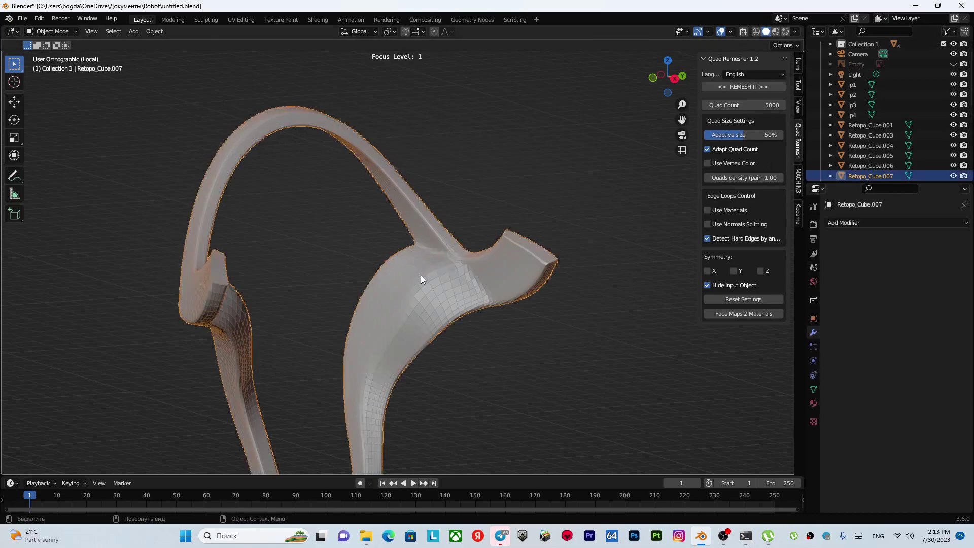
scroll(864, 141, down, 3)
double_click(869, 114)
scroll(868, 113, down, 1)
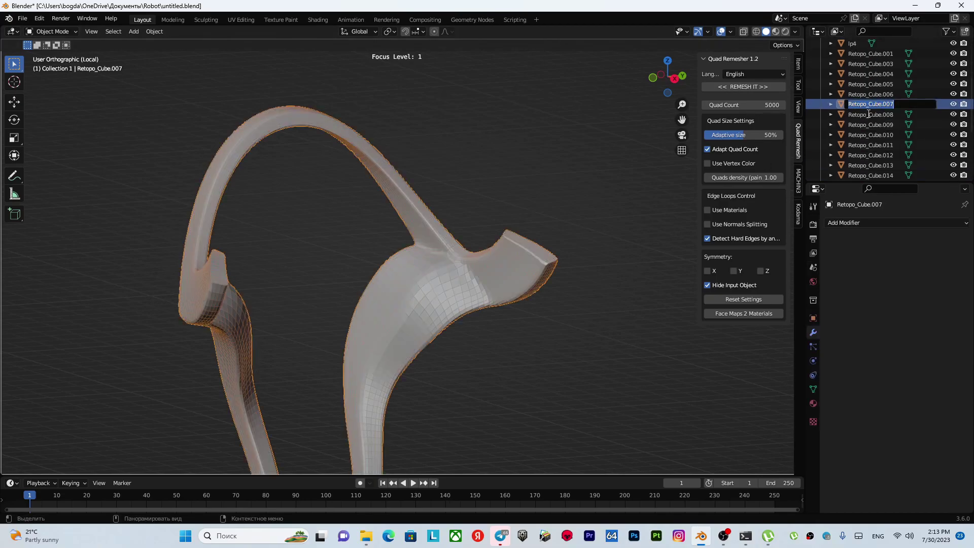
text(H)
key(Return)
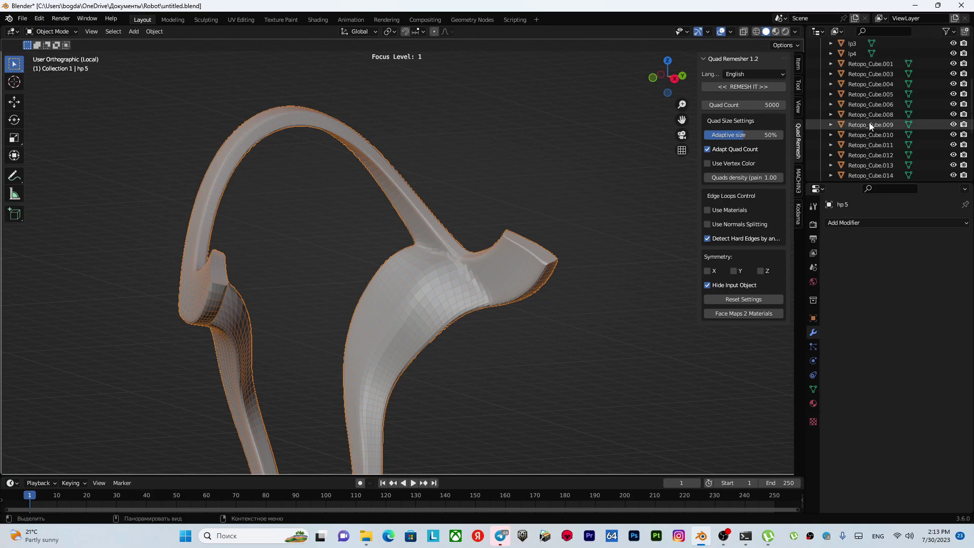
scroll(861, 124, up, 4)
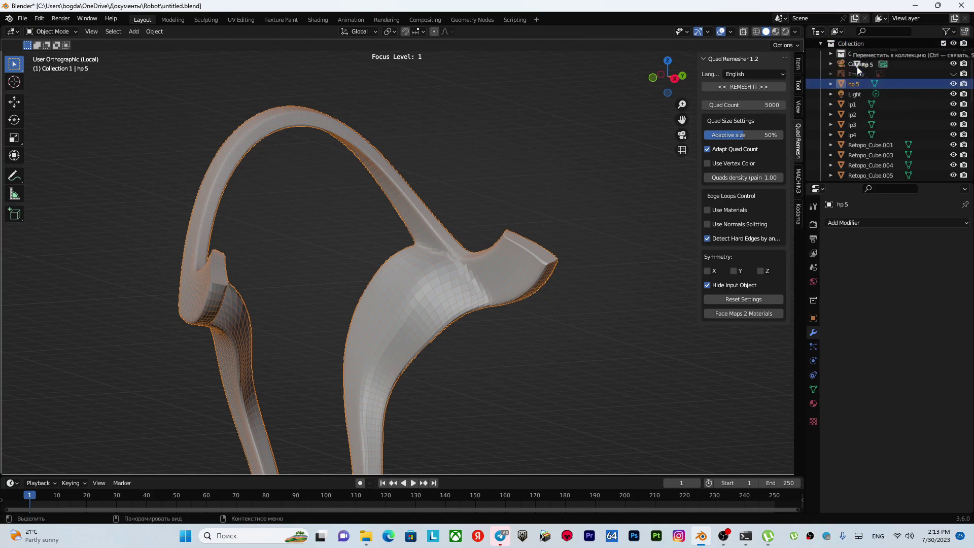
drag(856, 84, 859, 54)
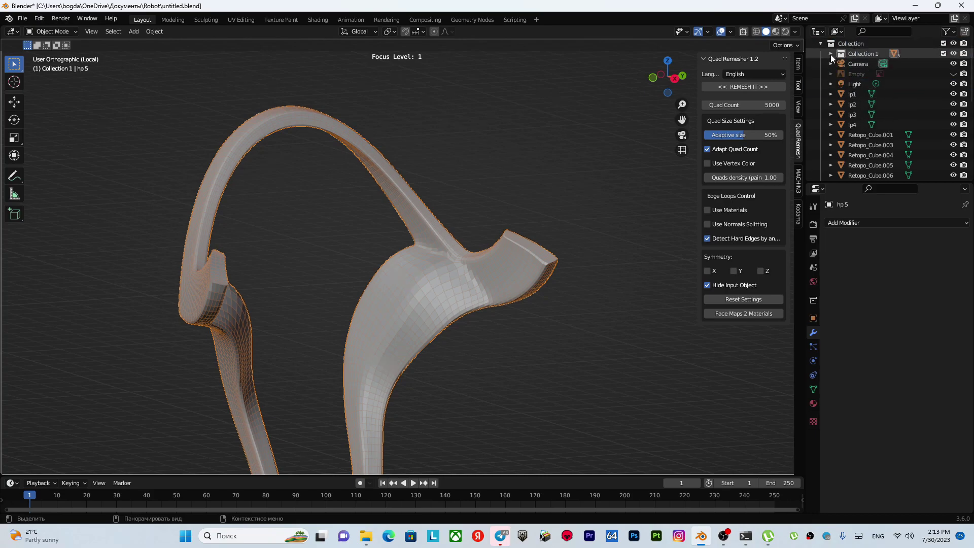
- Duplicate hp 5 in place and move the copy hp 5.001 to the main Collection
shift+click(408, 290)
key(shift+d)
key(Escape)
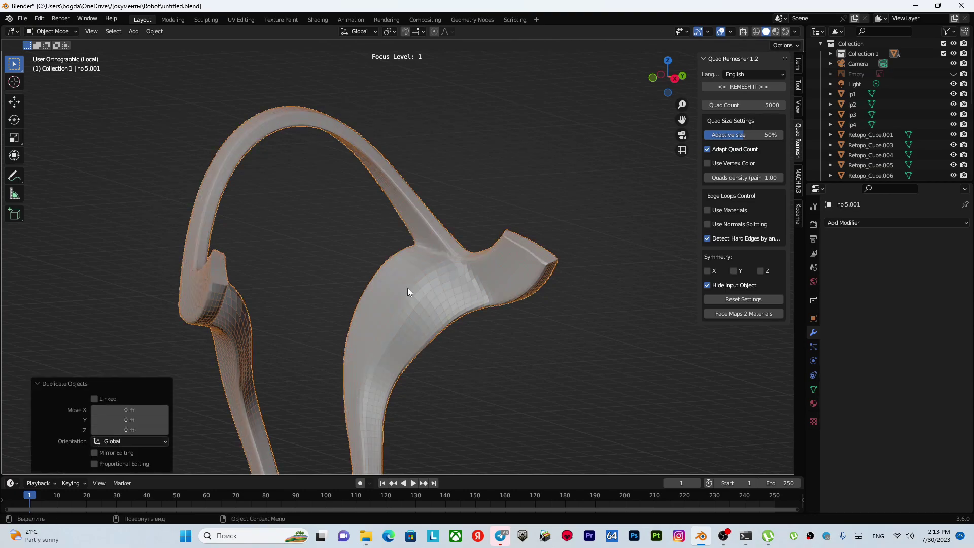
scroll(913, 96, down, 3)
scroll(901, 116, down, 5)
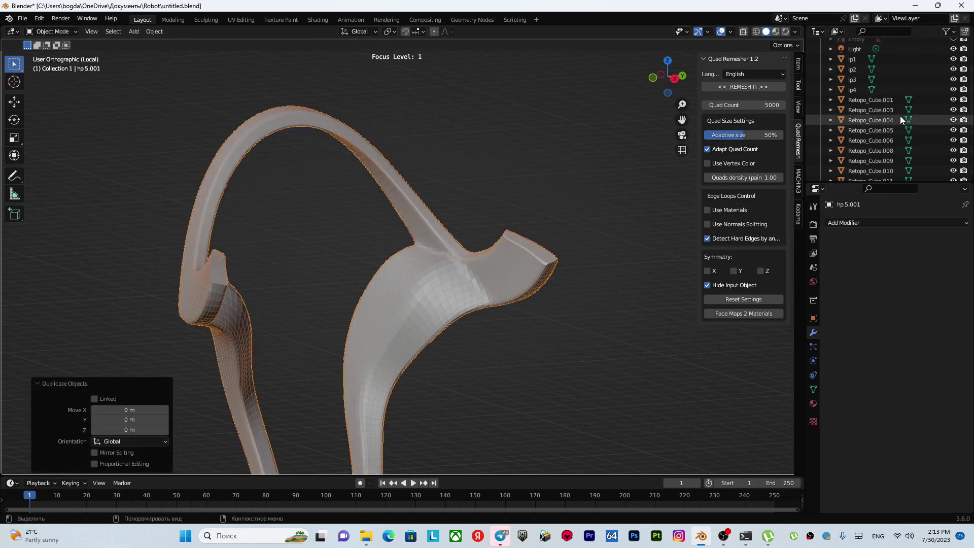
scroll(900, 116, up, 10)
click(830, 64)
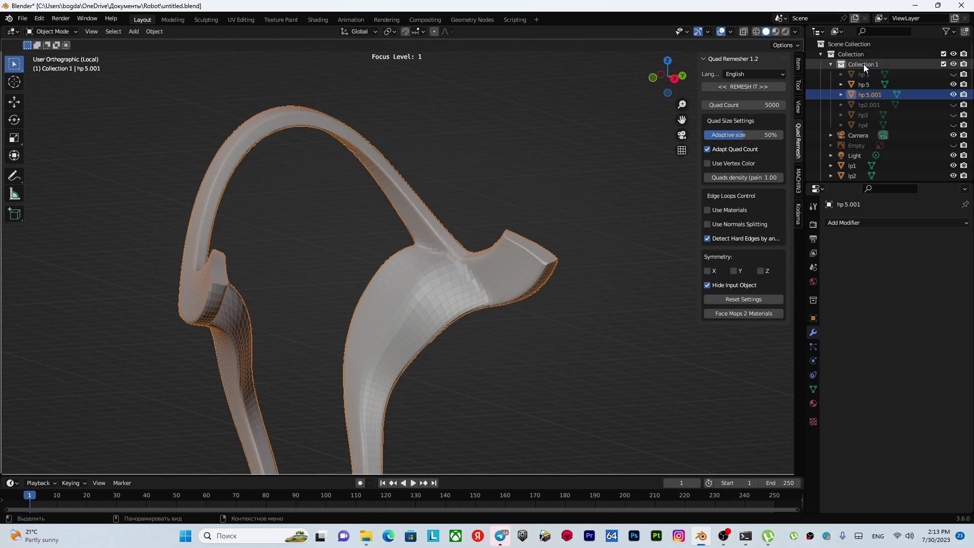
drag(865, 97, 863, 57)
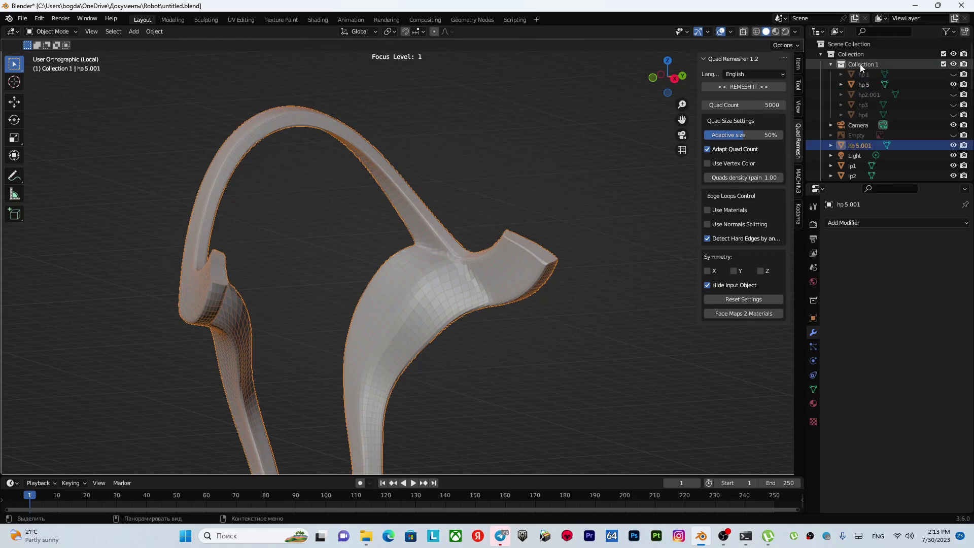
click(830, 63)
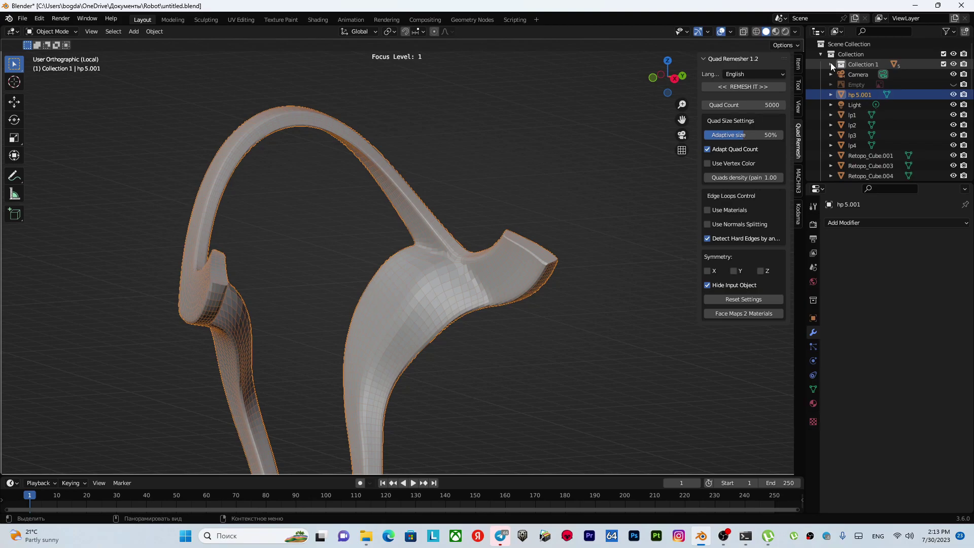
- Rename the copy hp 5.001 to lp 5
double_click(856, 94)
click(852, 94)
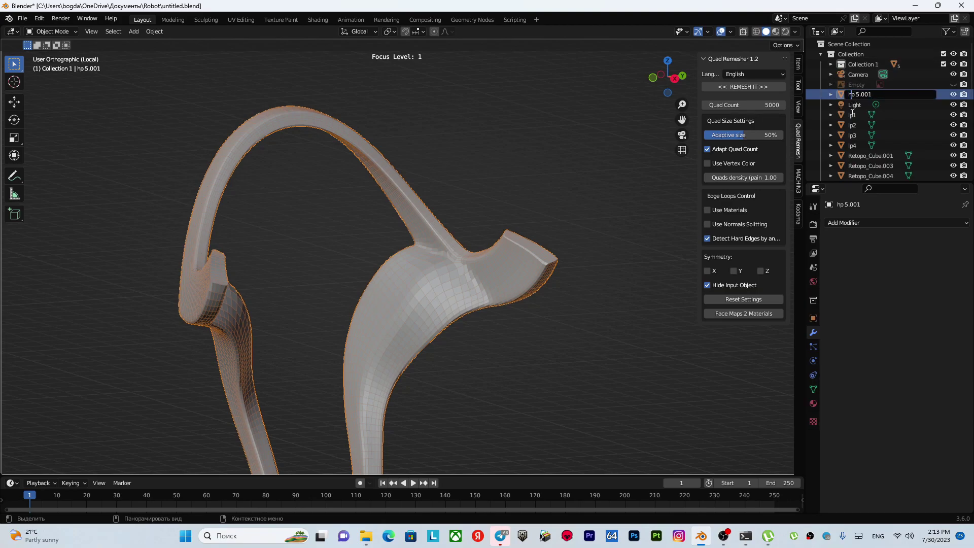
key(BackSpace)
text(l)
key(Return)
double_click(857, 105)
click(877, 103)
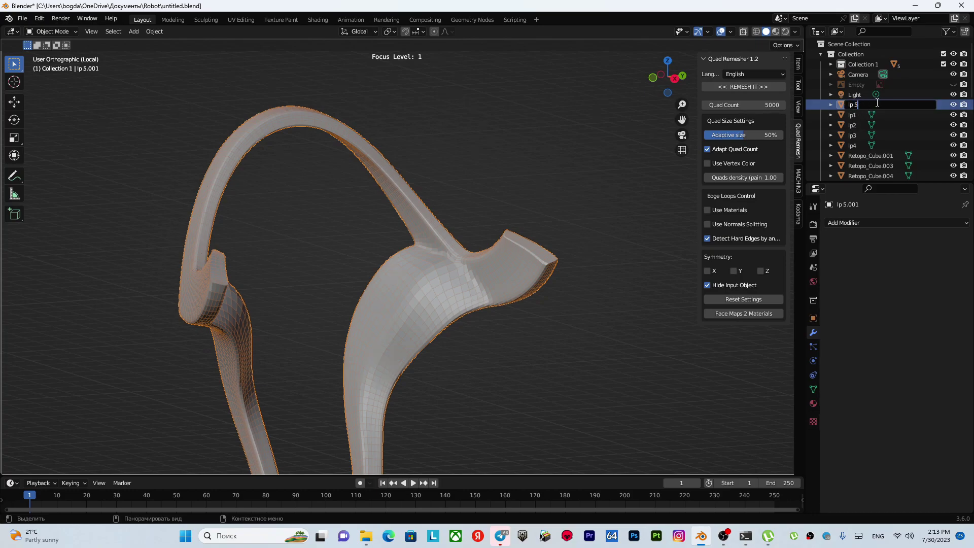
key(Return)
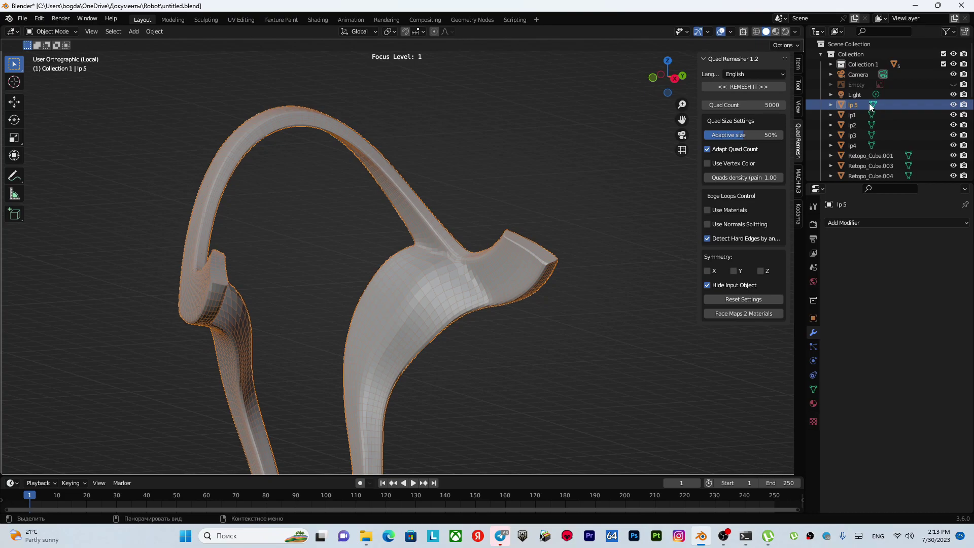
mouse_move(495, 150)
middle_down()
mouse_move(485, 170)
mouse_move(397, 243)
mouse_move(344, 242)
middle_up()
scroll(439, 212, up, 3)
scroll(344, 241, up, 2)
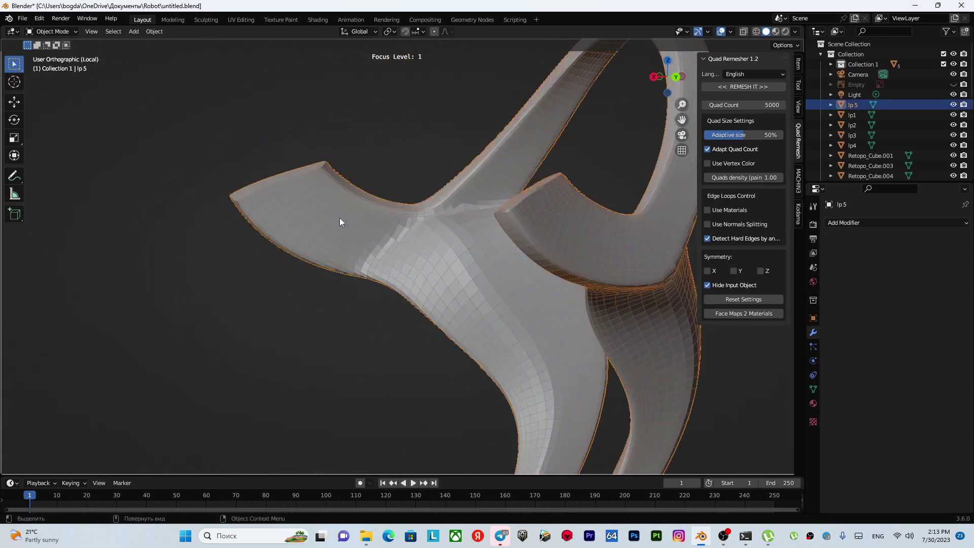
key(Tab)
click(338, 161)
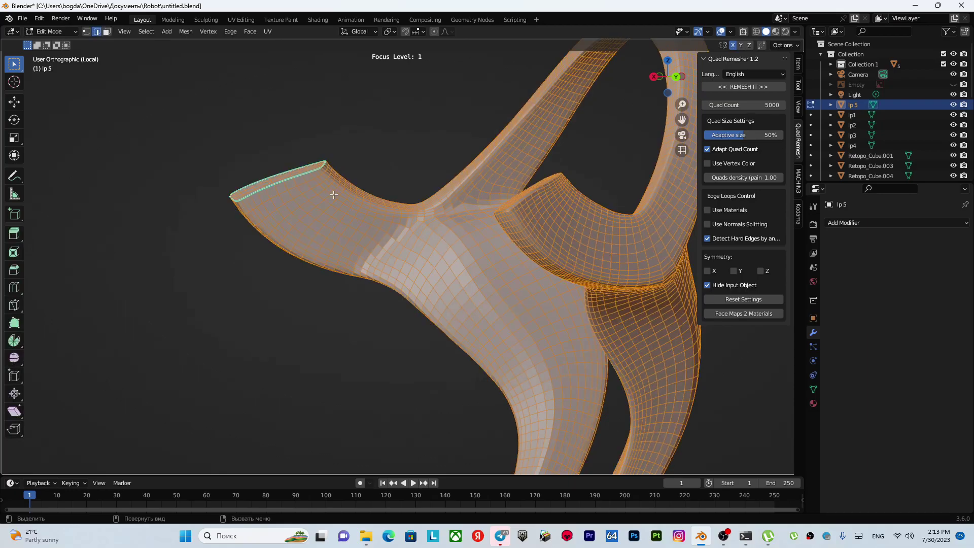
key(alt+a)
key(k)
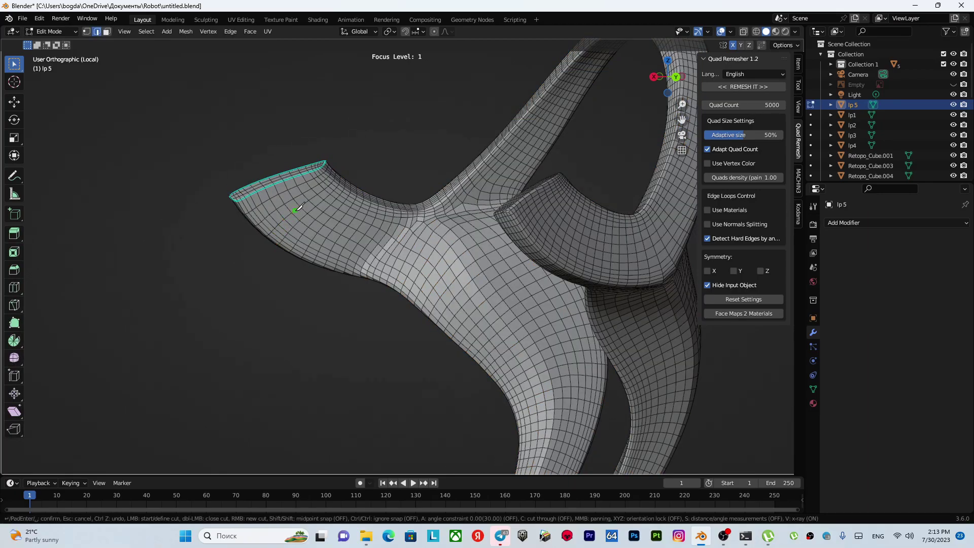
scroll(297, 208, up, 2)
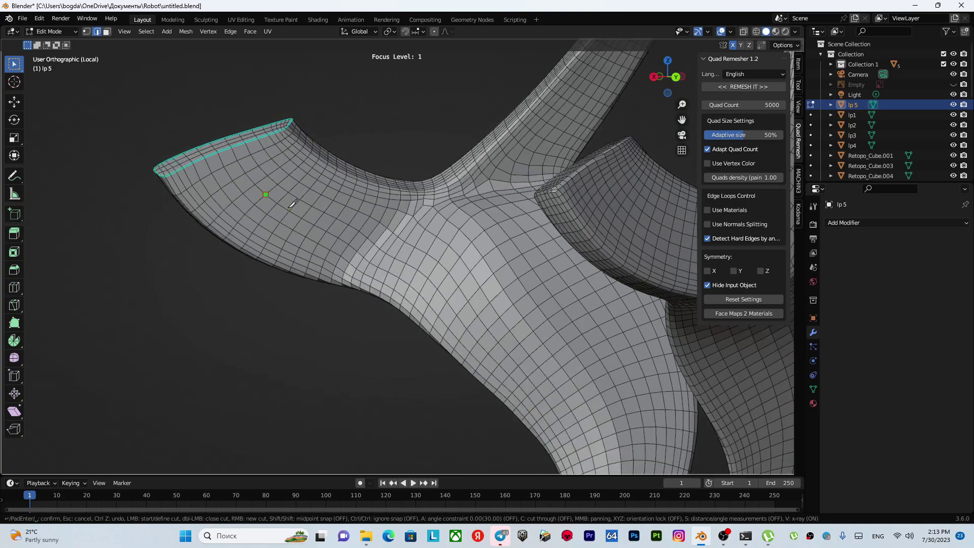
click(232, 147)
click(320, 218)
click(404, 241)
key(ctrl+z)
key(ctrl+z)
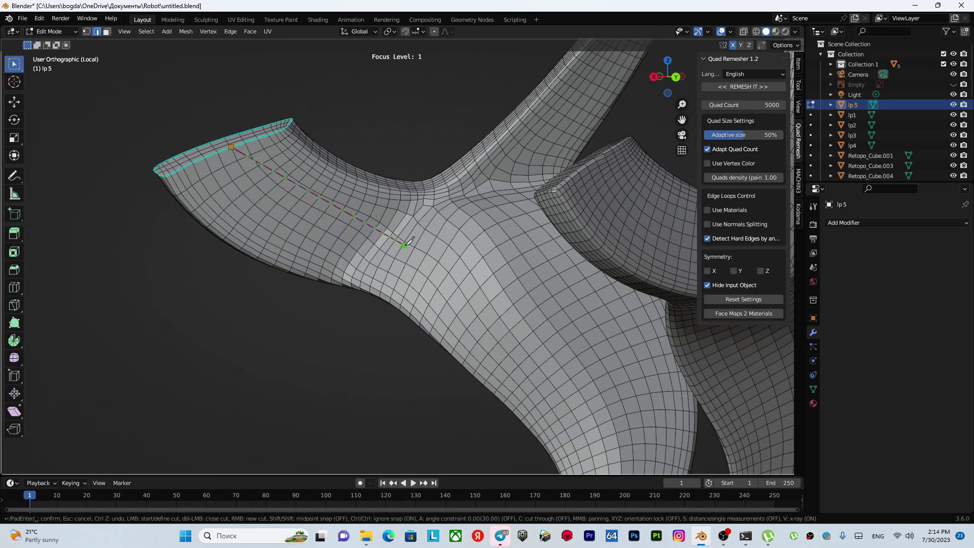
key(Escape)
scroll(385, 191, down, 3)
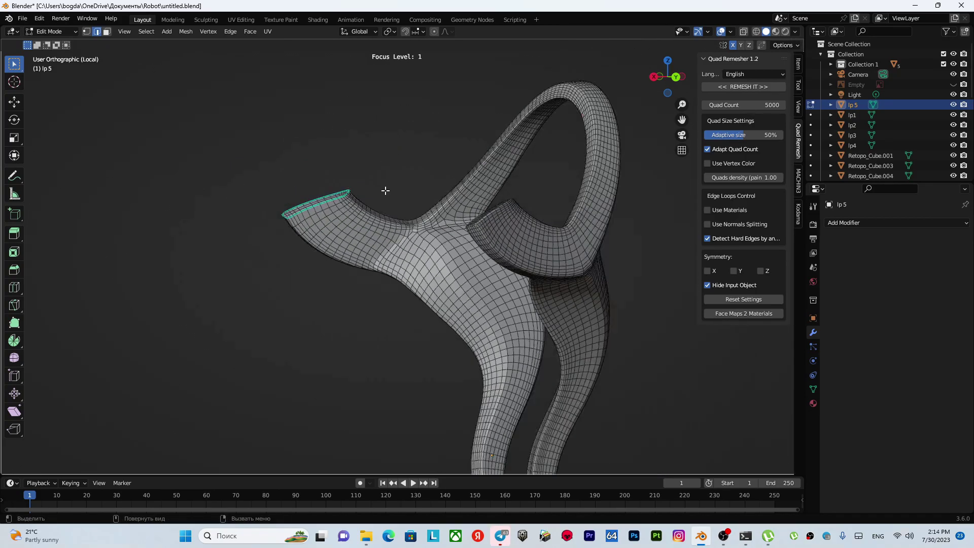
scroll(385, 218, down, 2)
mouse_move(385, 218)
middle_down()
mouse_move(494, 219)
mouse_move(429, 222)
mouse_move(428, 166)
mouse_move(374, 194)
middle_up()
key(Tab)
click(485, 175)
scroll(430, 169, up, 2)
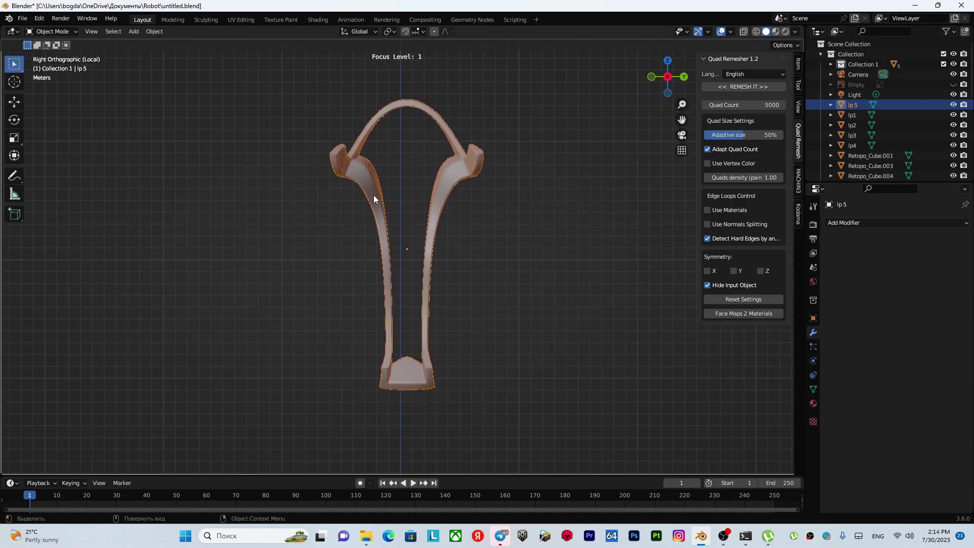
- Add a Decimate modifier to lp 5 and lower its ratio to 0.6599
click(879, 221)
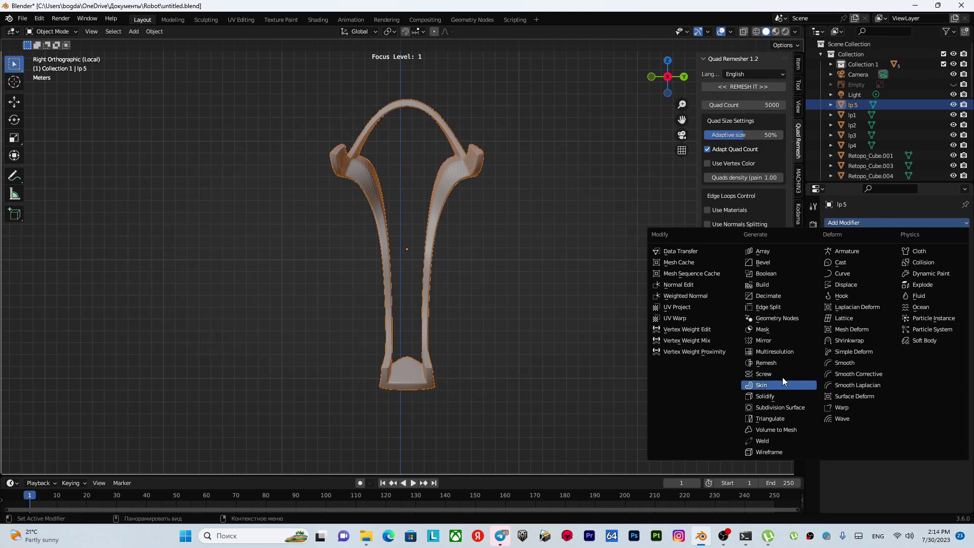
click(771, 295)
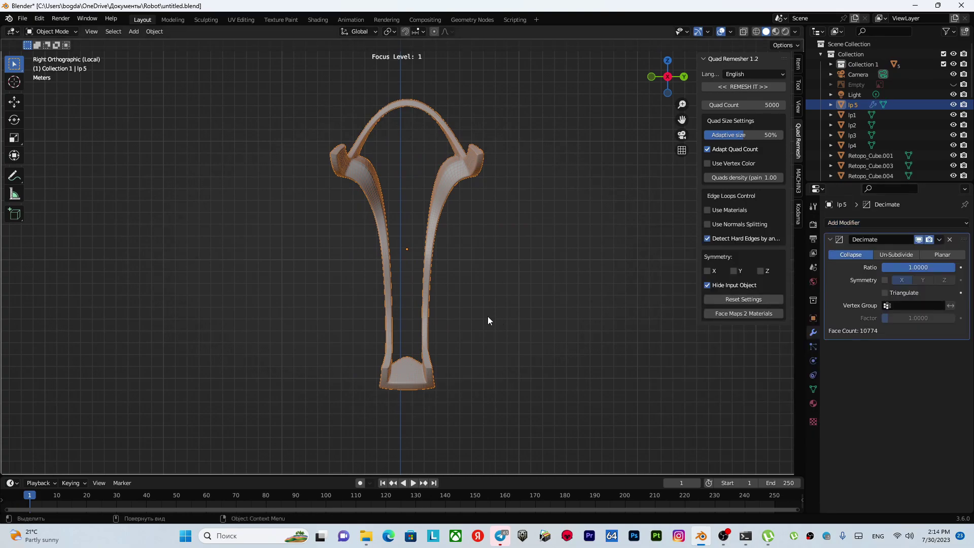
scroll(488, 315, up, 2)
scroll(488, 313, down, 1)
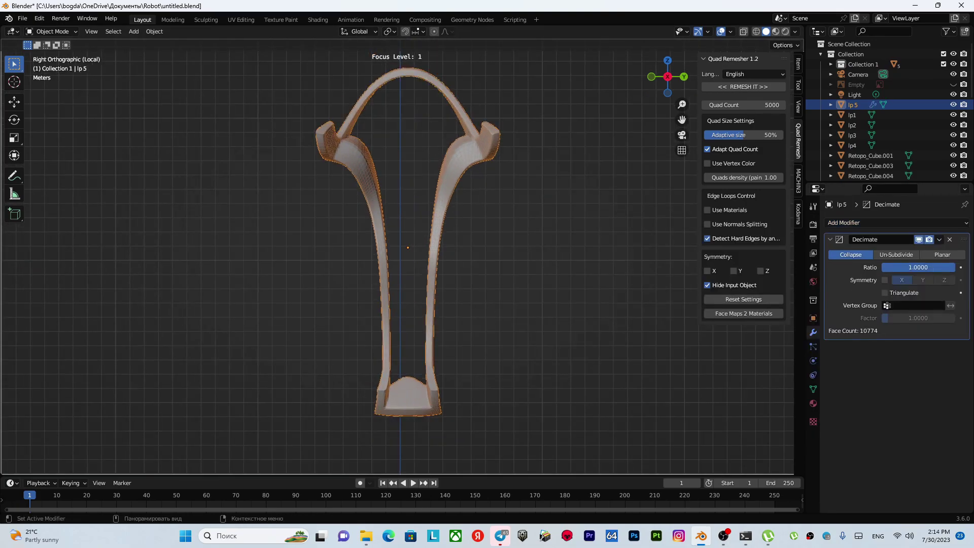
drag(952, 267, 930, 267)
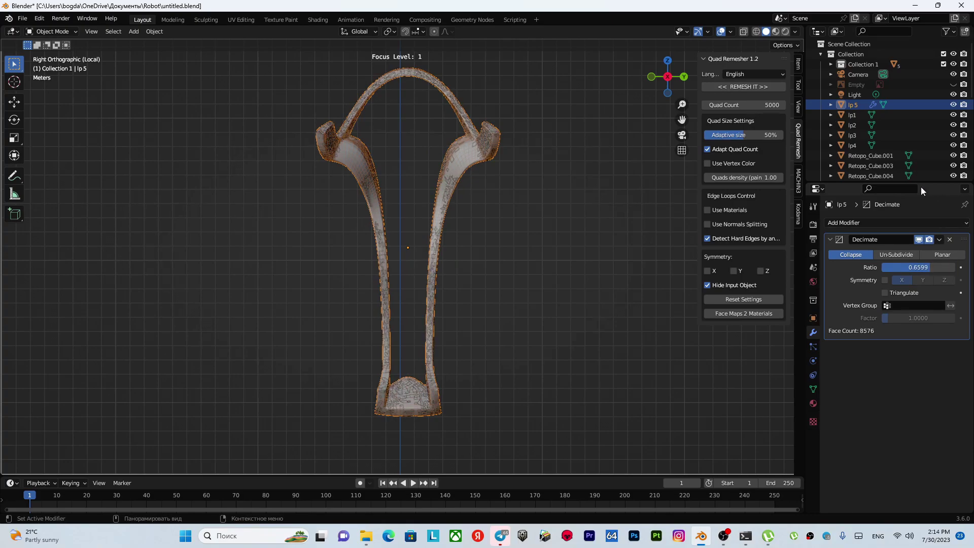
- Hide the hp5 high-poly overlay in Collection 1
click(831, 64)
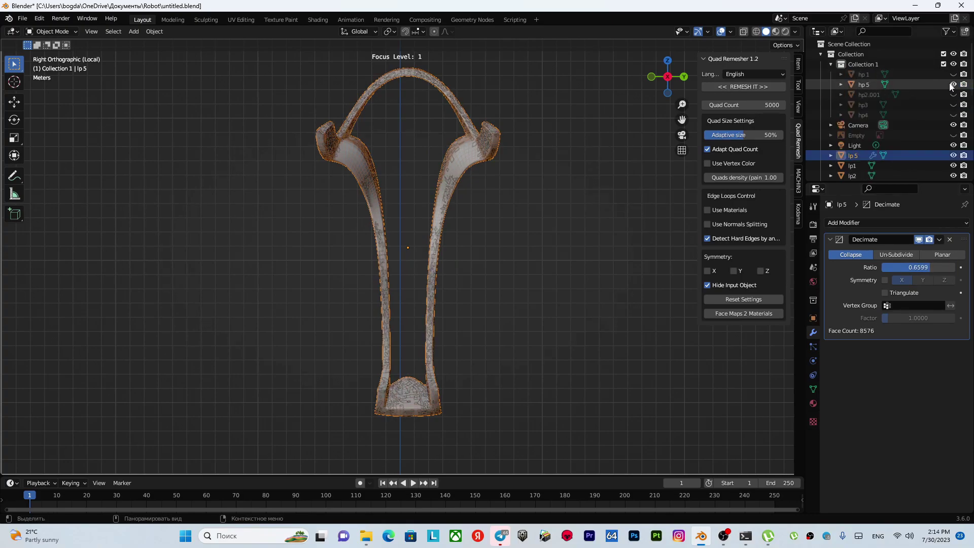
click(952, 85)
click(831, 64)
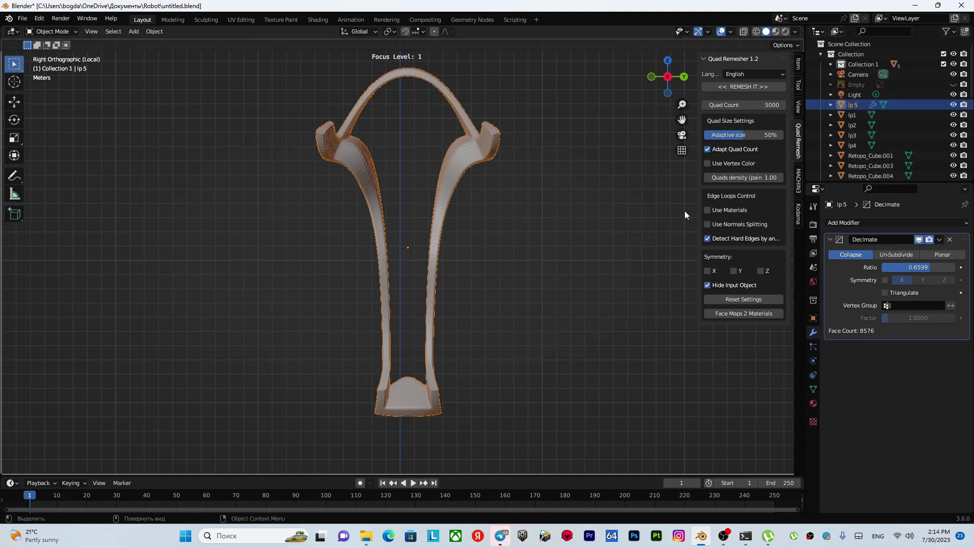
- Tune the Decimate ratio down to about 0.136, leaving roughly 2611 faces
scroll(500, 264, up, 4)
scroll(460, 352, up, 2)
mouse_move(460, 352)
middle_down()
mouse_move(473, 311)
mouse_move(394, 275)
middle_up()
scroll(487, 296, up, 2)
scroll(461, 299, up, 2)
scroll(461, 299, up, 2)
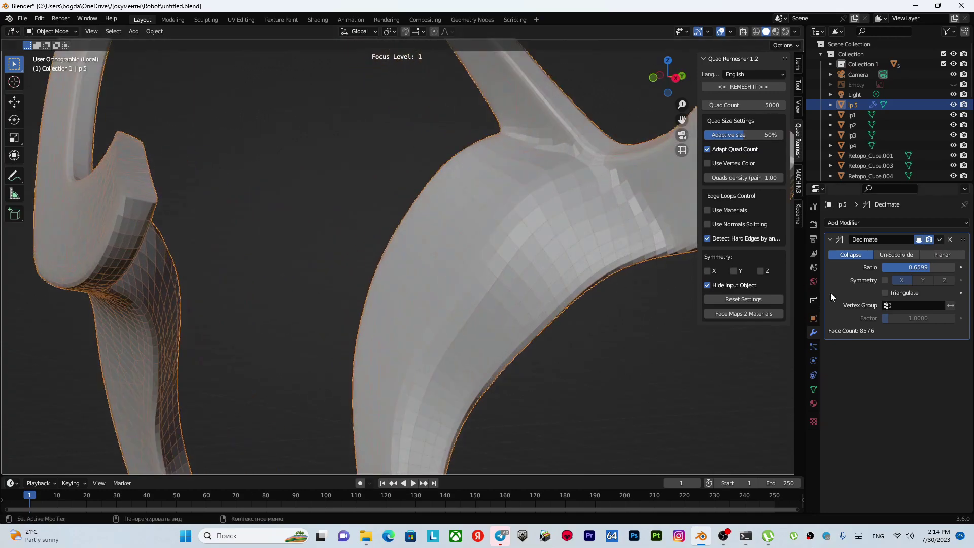
drag(918, 267, 862, 267)
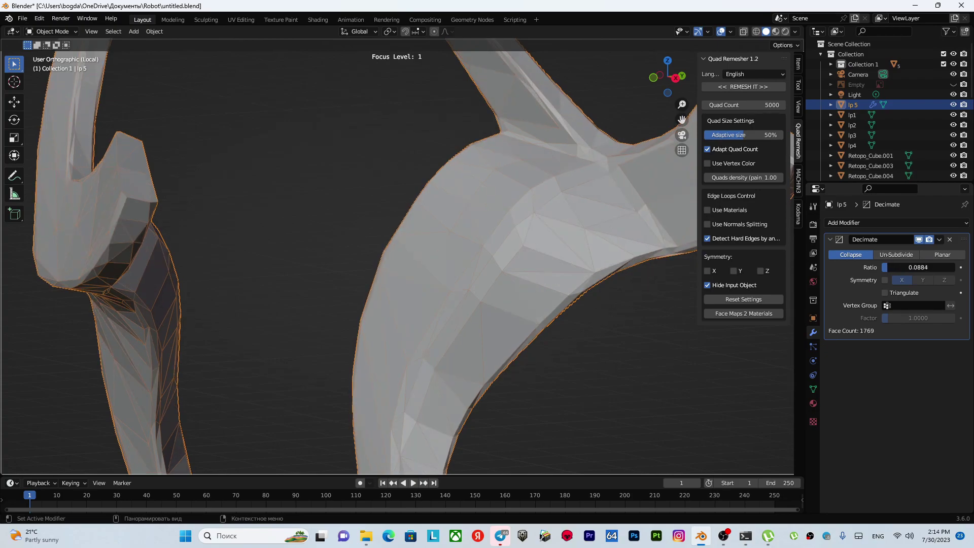
drag(862, 267, 873, 268)
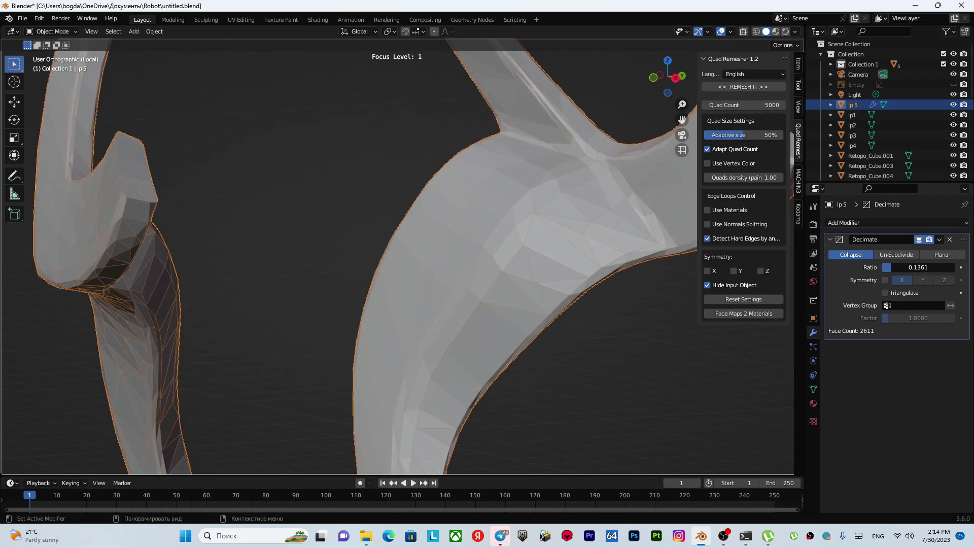
- Apply the Decimate modifier permanently to lp 5
scroll(458, 250, down, 2)
scroll(457, 251, down, 5)
mouse_move(421, 254)
middle_down()
mouse_move(584, 261)
mouse_move(420, 233)
middle_up()
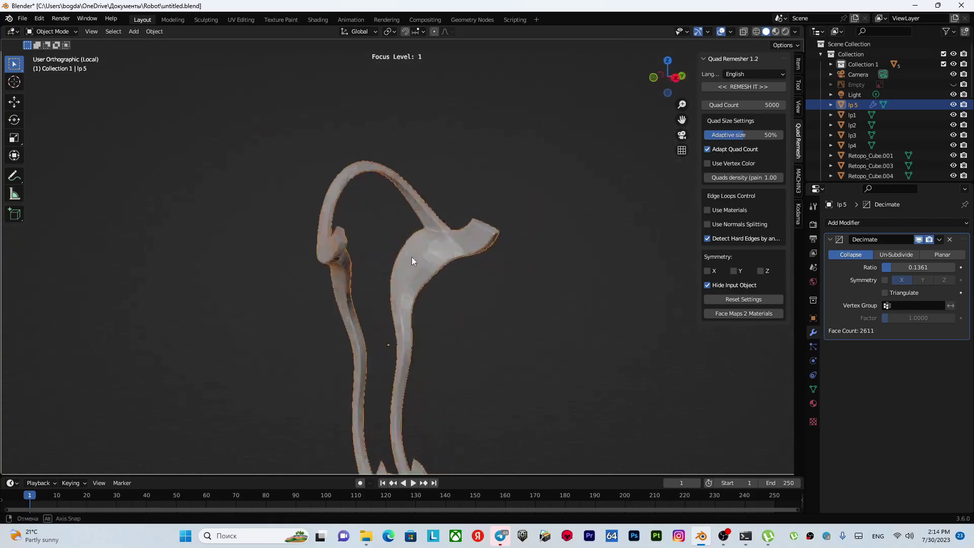
shift+scroll(432, 223, down, 2)
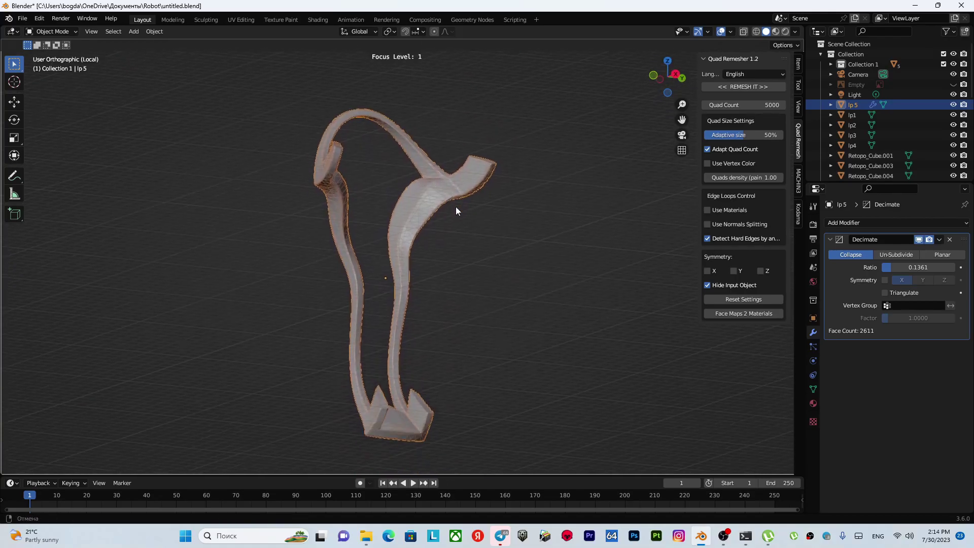
shift+scroll(456, 206, down, 3)
click(939, 241)
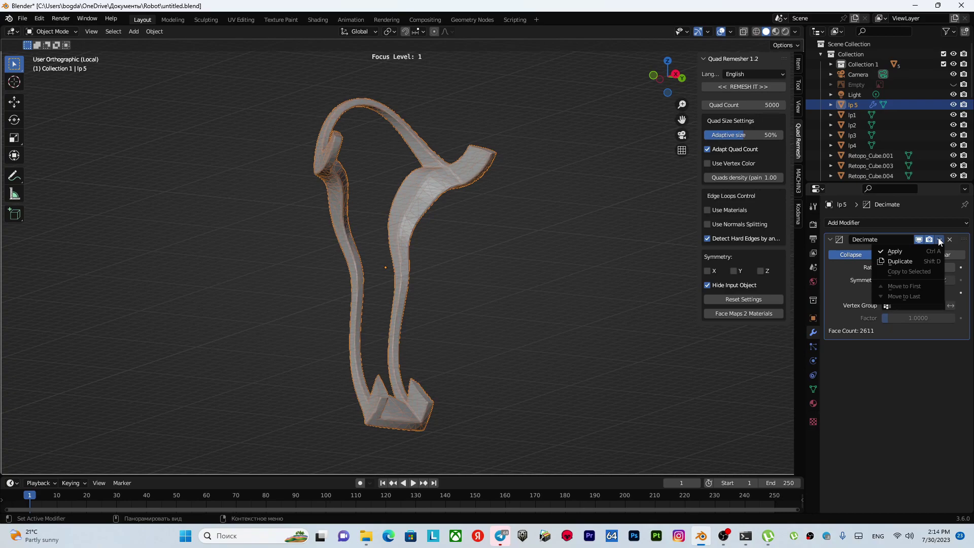
click(921, 247)
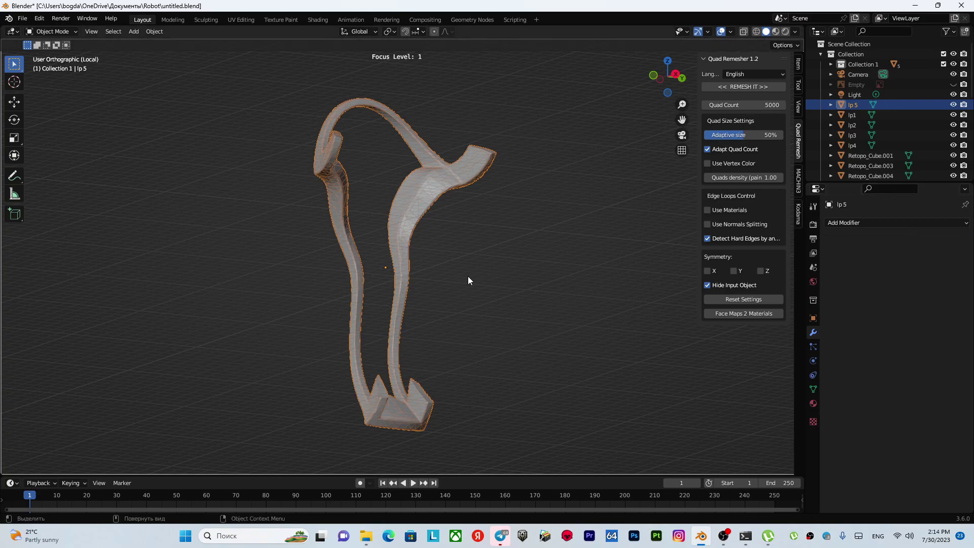
- Frame the strut's rounded base and select lp 5
mouse_move(384, 260)
middle_down()
mouse_move(516, 261)
mouse_move(427, 296)
mouse_move(353, 295)
mouse_move(399, 234)
middle_up()
mouse_move(402, 333)
shift+middle_down()
mouse_move(433, 226)
mouse_move(433, 267)
shift+middle_up()
scroll(435, 265, up, 4)
scroll(437, 262, up, 3)
scroll(485, 190, down, 4)
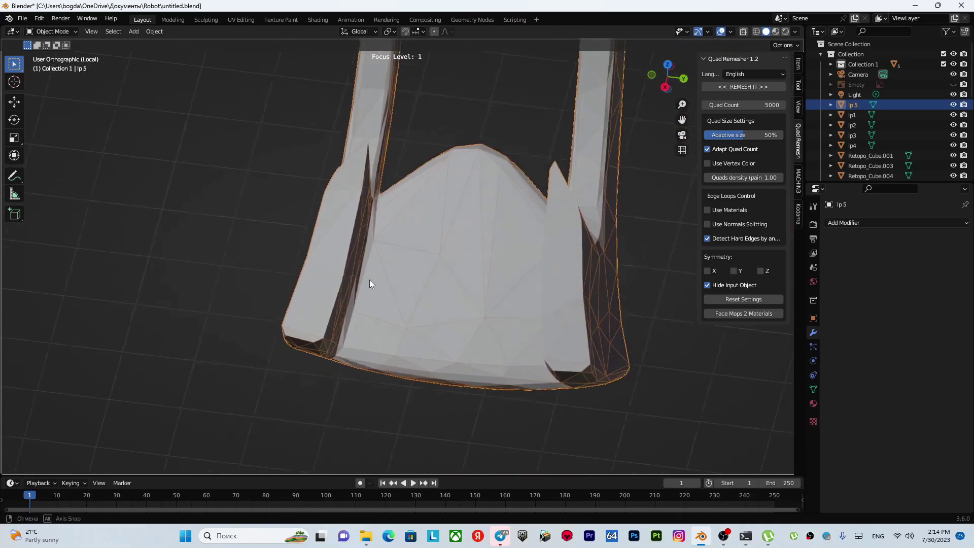
mouse_move(369, 283)
middle_down()
mouse_move(311, 265)
mouse_move(338, 249)
middle_up()
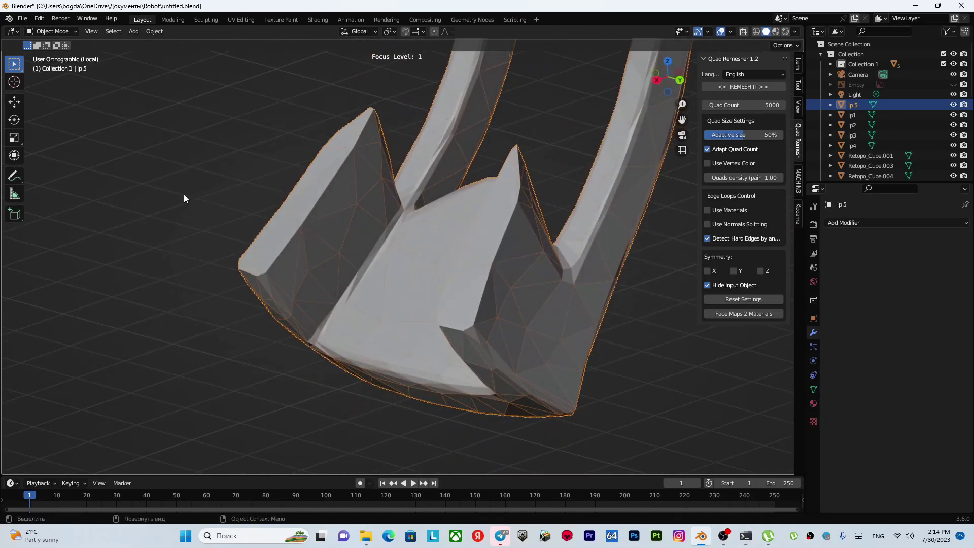
click(184, 194)
click(347, 234)
- Switch lp 5 into Edit Mode with edge select
key(Tab)
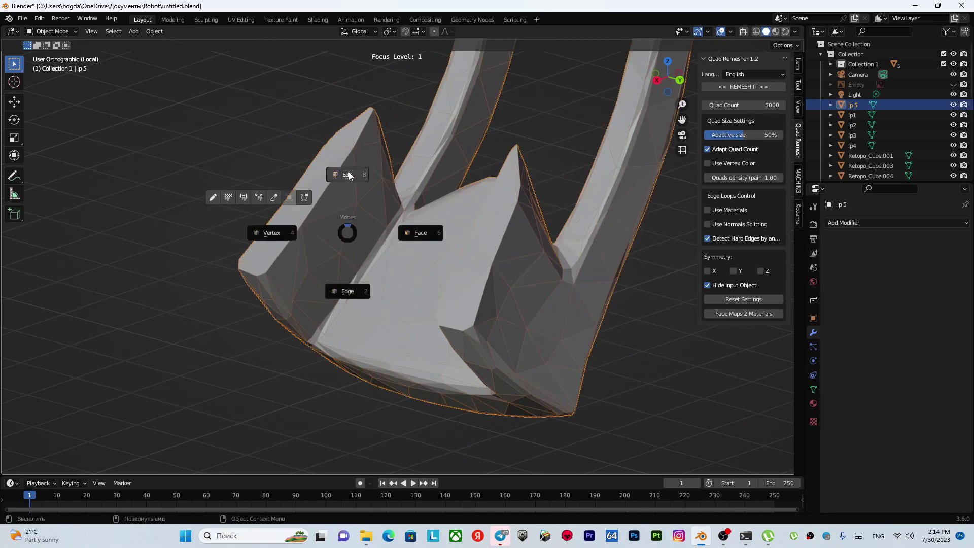
click(349, 175)
scroll(345, 223, down, 3)
mouse_move(345, 223)
middle_down()
mouse_move(357, 274)
mouse_move(377, 277)
middle_up()
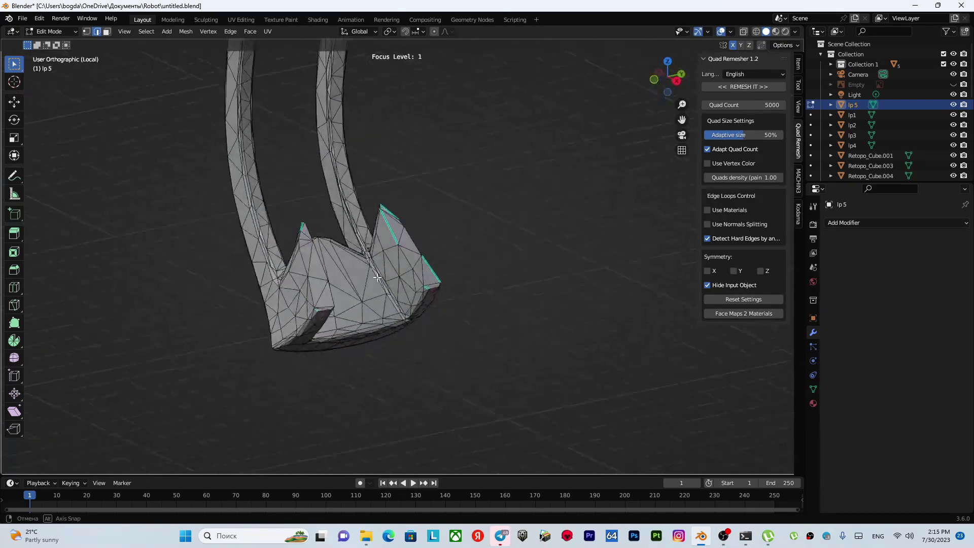
scroll(377, 277, up, 2)
scroll(377, 276, up, 2)
- Knife-cut an edge line across the front of the base and confirm it
key(k)
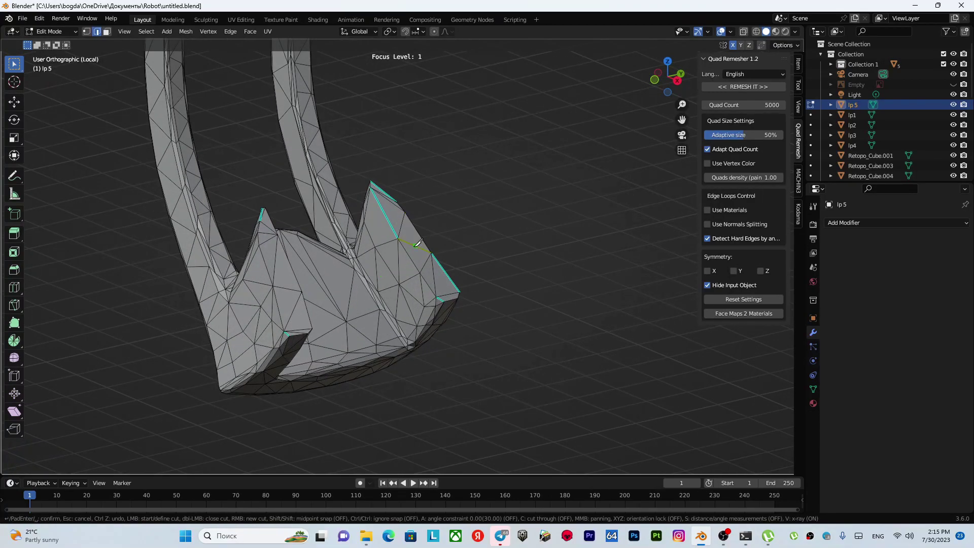
click(354, 283)
middle_drag(401, 274, 286, 306)
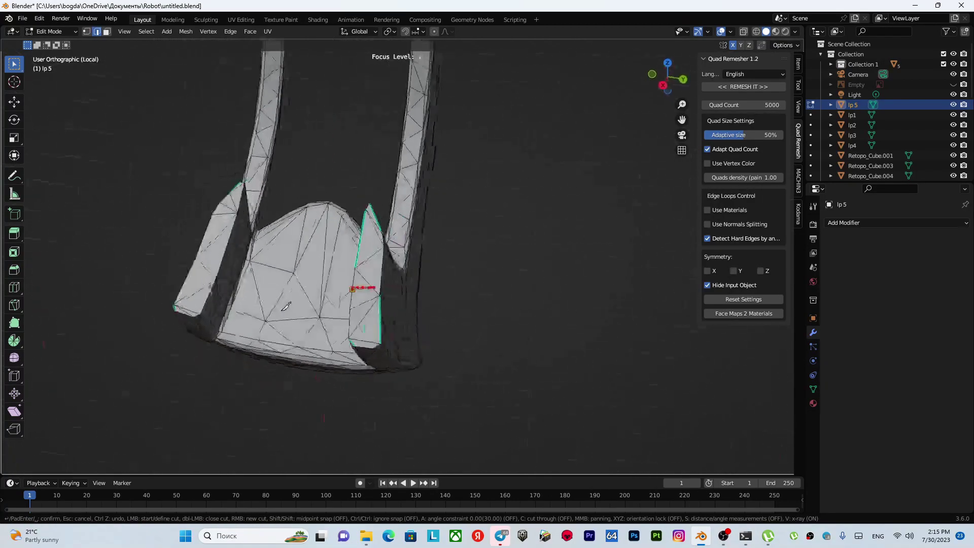
mouse_move(283, 269)
middle_down()
mouse_move(253, 284)
mouse_move(223, 279)
middle_up()
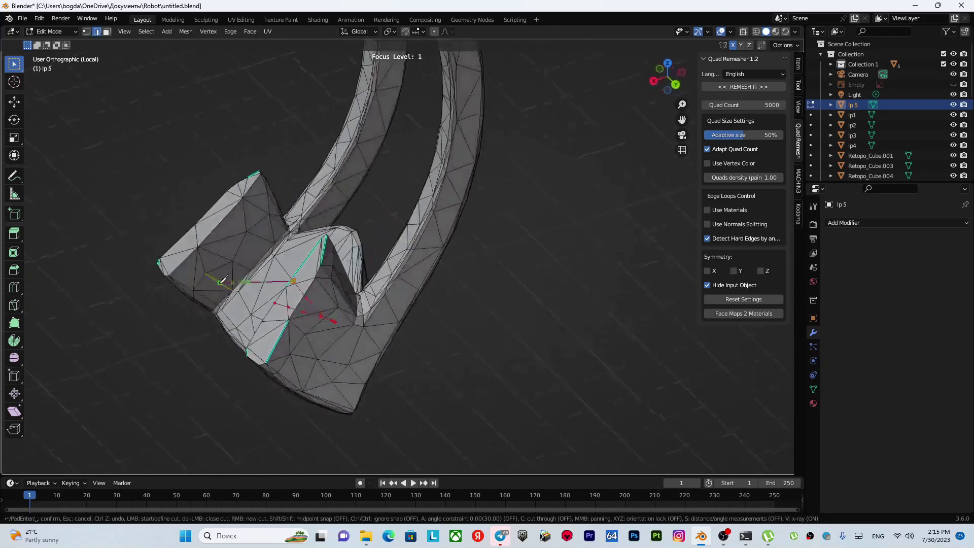
click(224, 233)
middle_drag(224, 234, 325, 225)
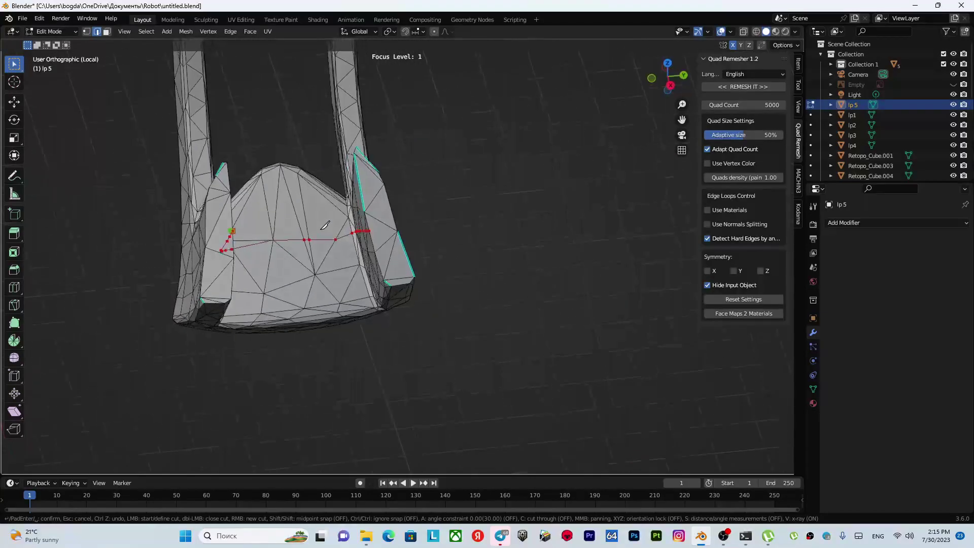
key(Return)
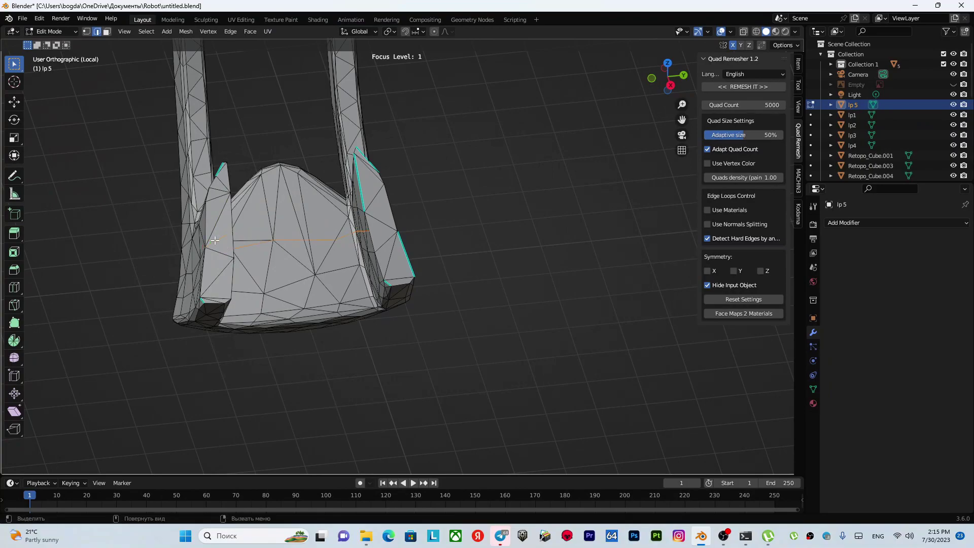
scroll(386, 254, down, 3)
- Start a new knife cut at the leg's tip and trace points up the leg
scroll(386, 254, down, 2)
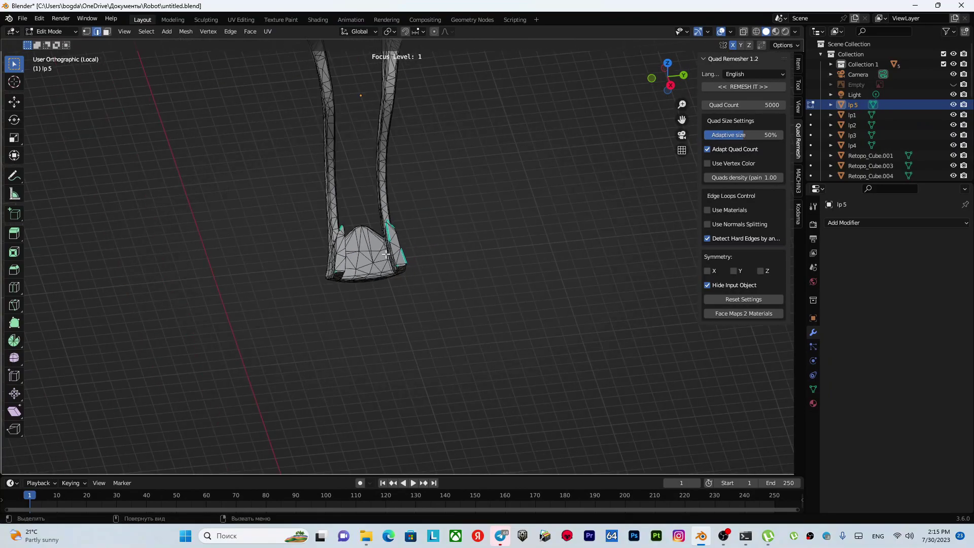
mouse_move(359, 199)
middle_down()
mouse_move(360, 338)
mouse_move(385, 284)
mouse_move(371, 221)
mouse_move(369, 322)
mouse_move(398, 329)
middle_up()
scroll(399, 256, down, 2)
scroll(399, 256, up, 6)
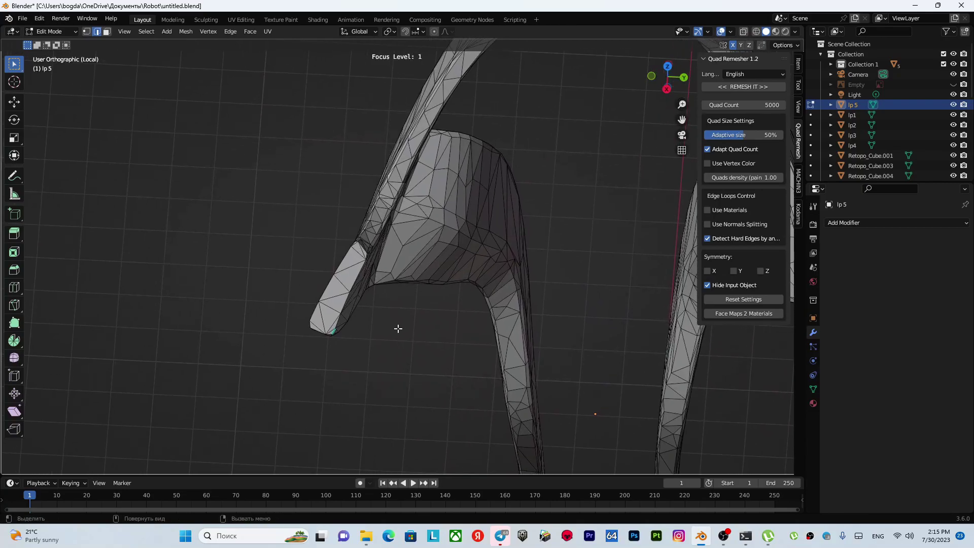
key(k)
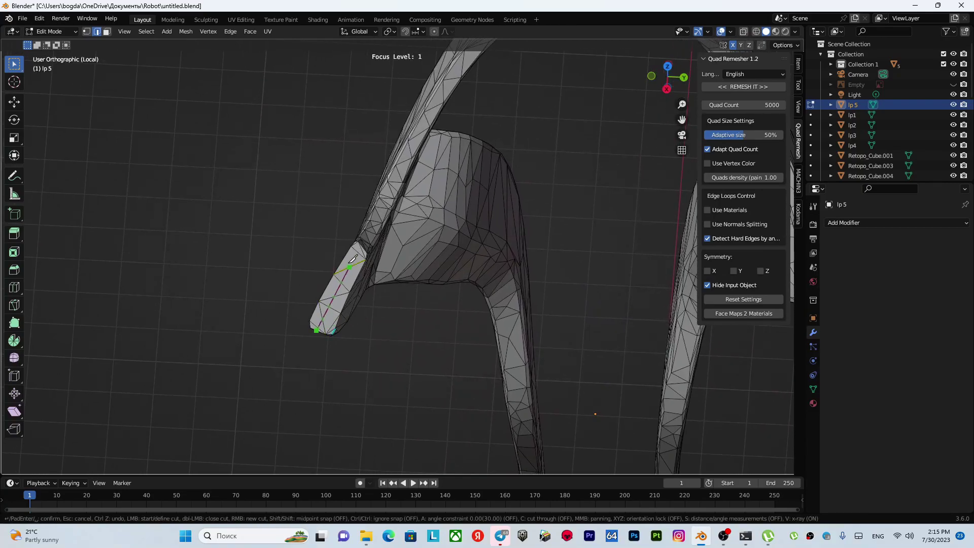
click(316, 329)
middle_drag(381, 224, 373, 283)
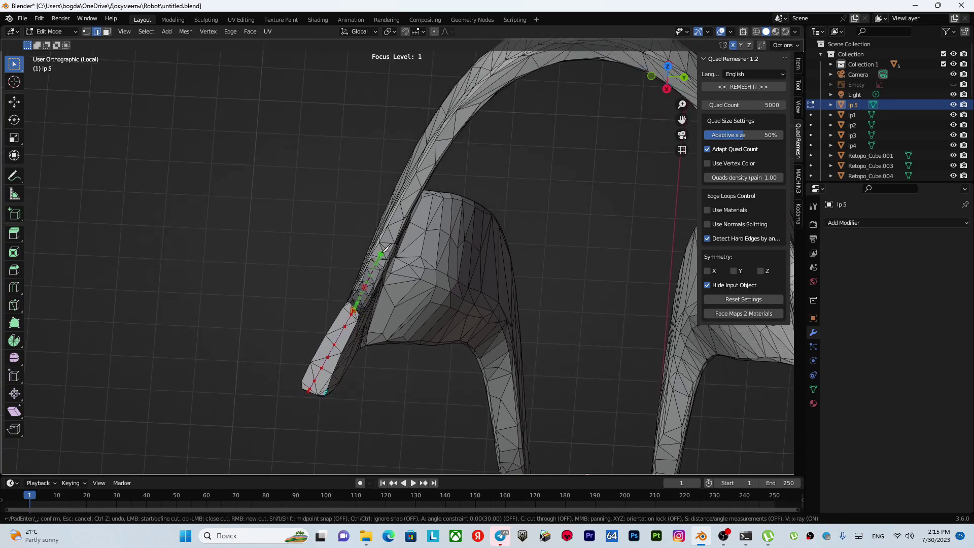
middle_drag(390, 238, 404, 268)
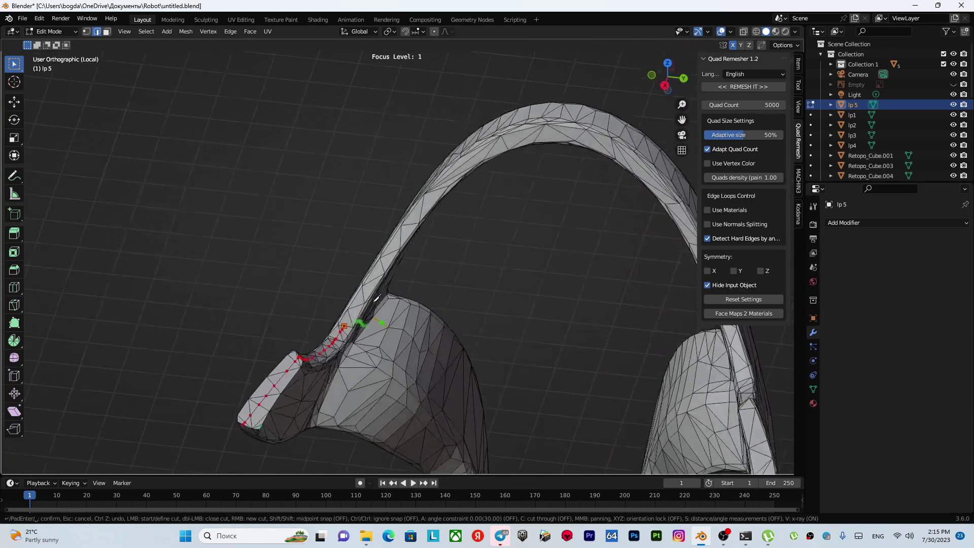
click(406, 218)
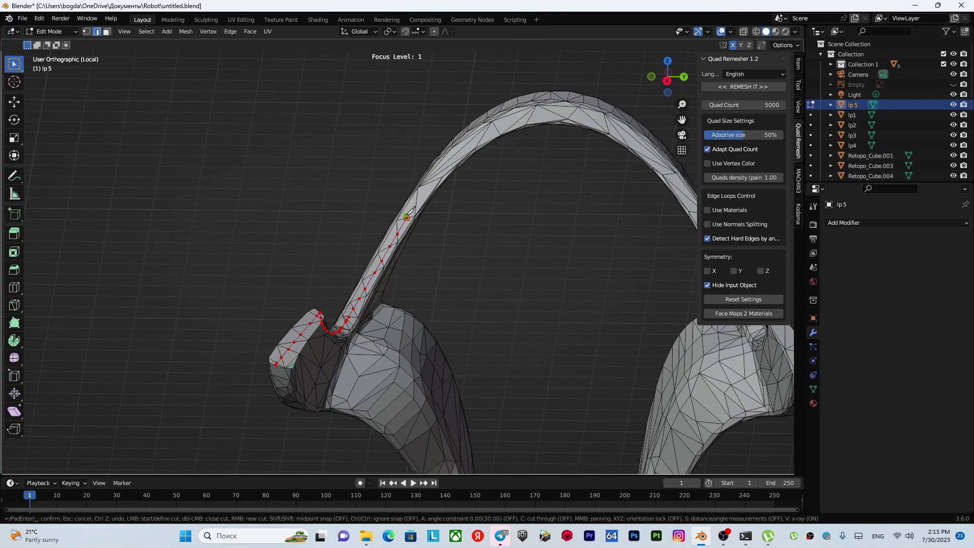
click(451, 158)
- Carry the knife path over the arch with a point down its far side
shift+middle_drag(453, 159, 367, 232)
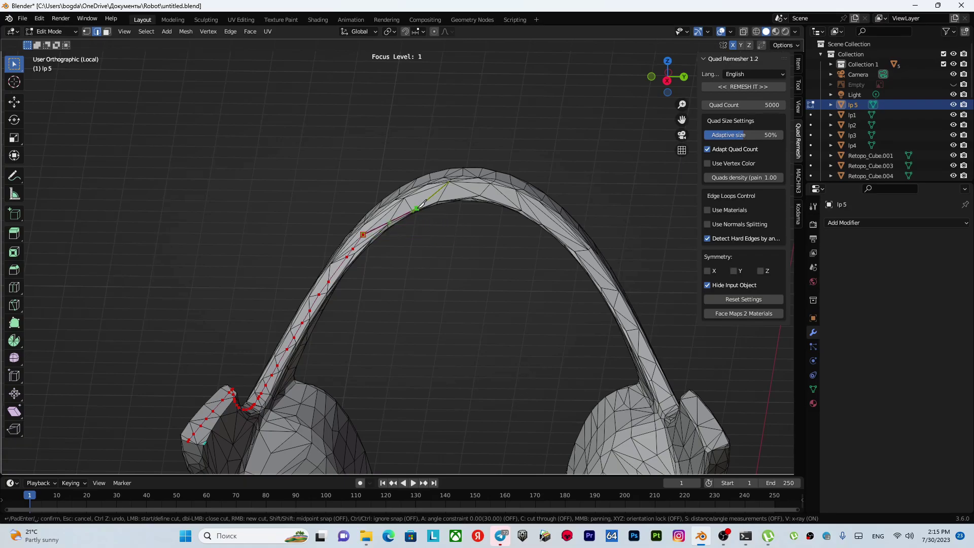
scroll(422, 204, up, 1)
scroll(397, 192, up, 1)
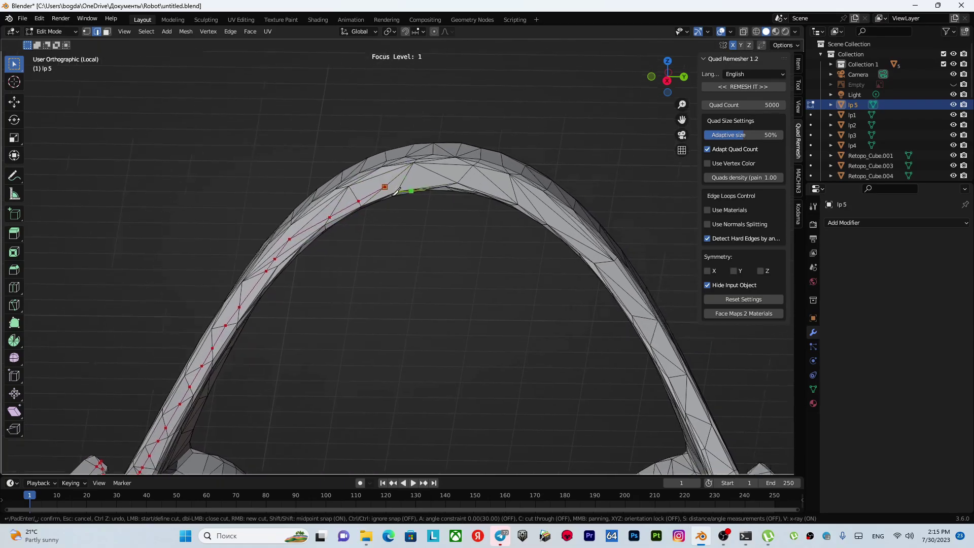
middle_drag(397, 192, 414, 192)
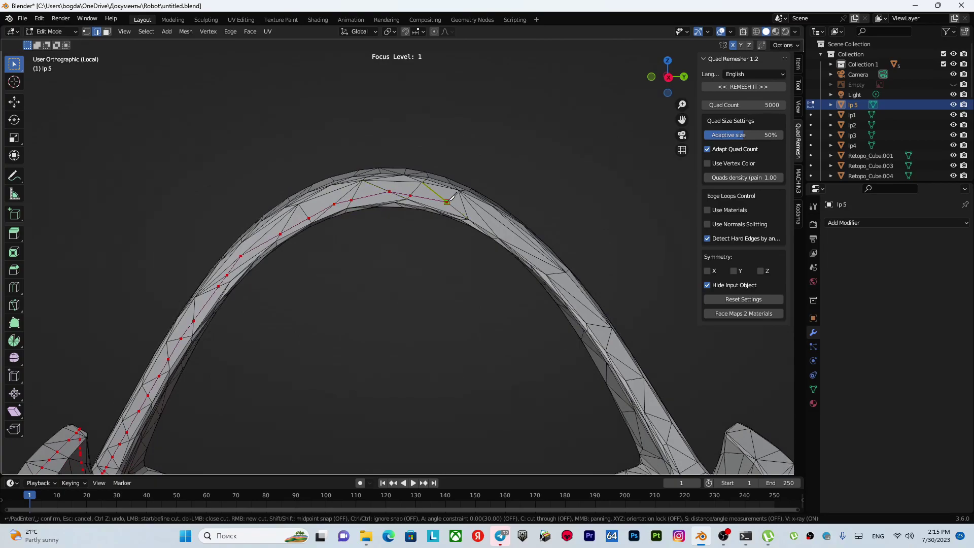
shift+middle_drag(503, 220, 399, 190)
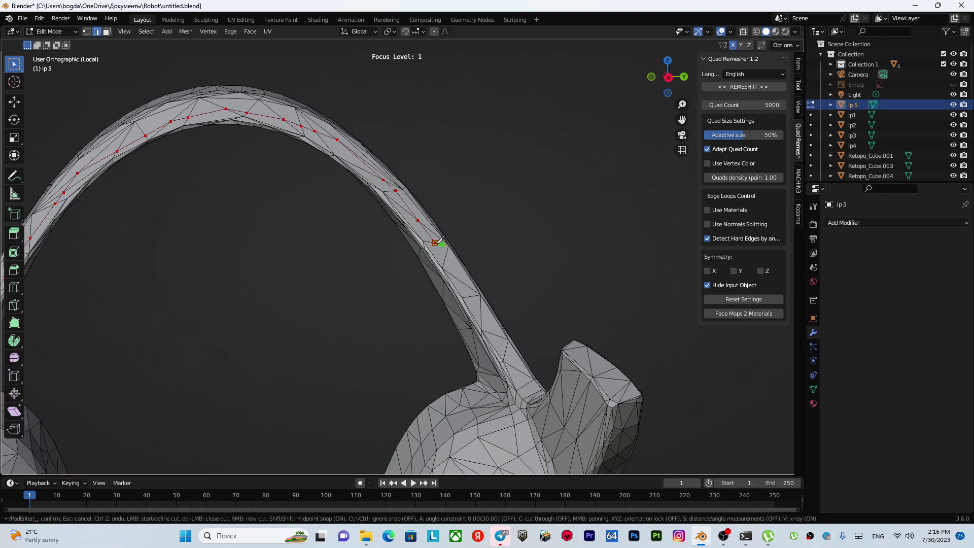
middle_drag(435, 240, 409, 229)
click(410, 224)
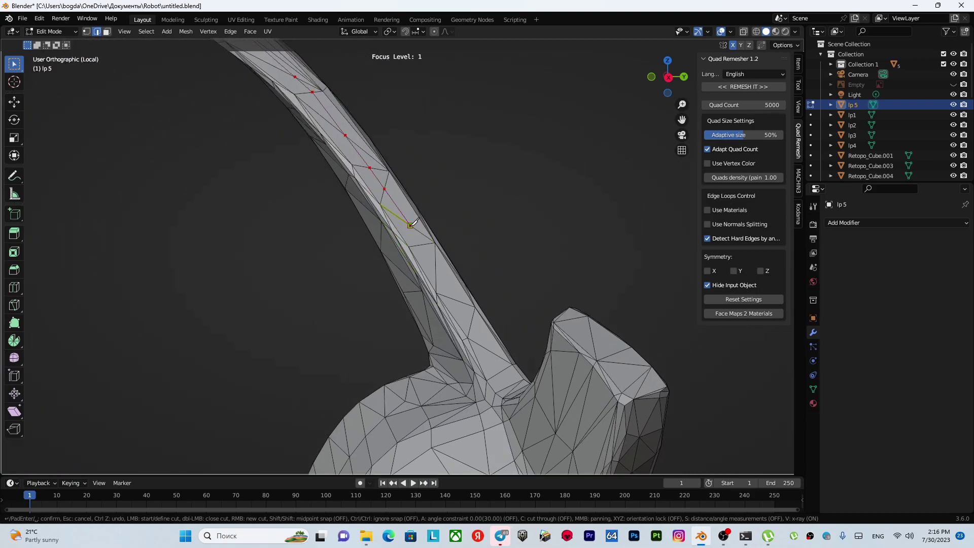
- Add a knife point near the ribbon edge below the arch
mouse_move(449, 284)
middle_down()
mouse_move(402, 224)
mouse_move(451, 292)
mouse_move(516, 313)
mouse_move(561, 287)
middle_up()
click(462, 289)
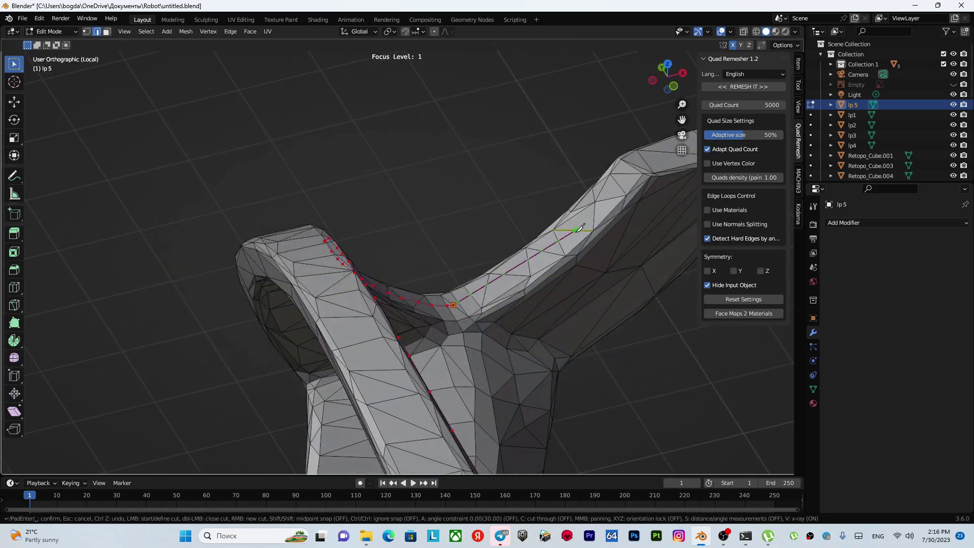
middle_drag(579, 228, 462, 263)
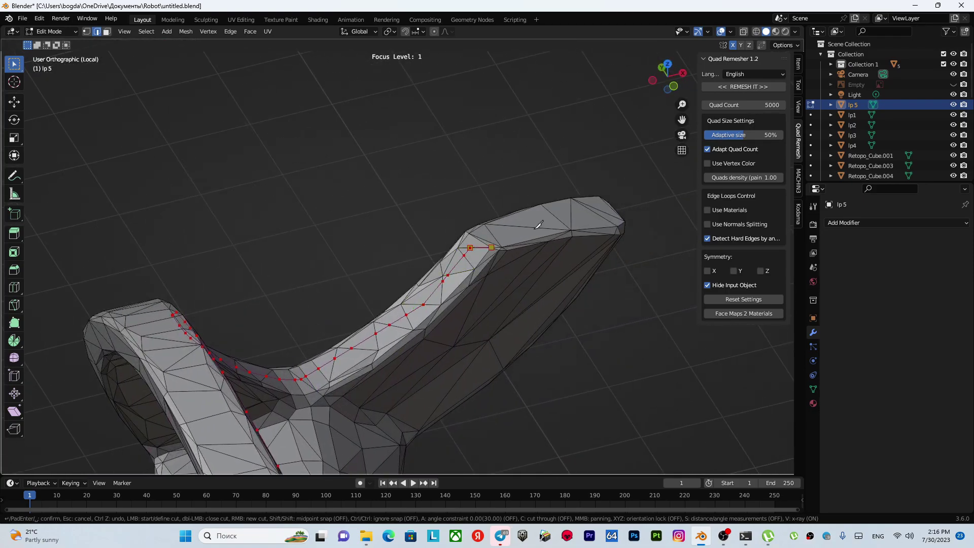
scroll(507, 239, up, 3)
mouse_move(507, 239)
middle_down()
mouse_move(402, 255)
mouse_move(533, 262)
mouse_move(505, 203)
mouse_move(444, 262)
middle_up()
scroll(525, 296, down, 4)
scroll(487, 228, up, 4)
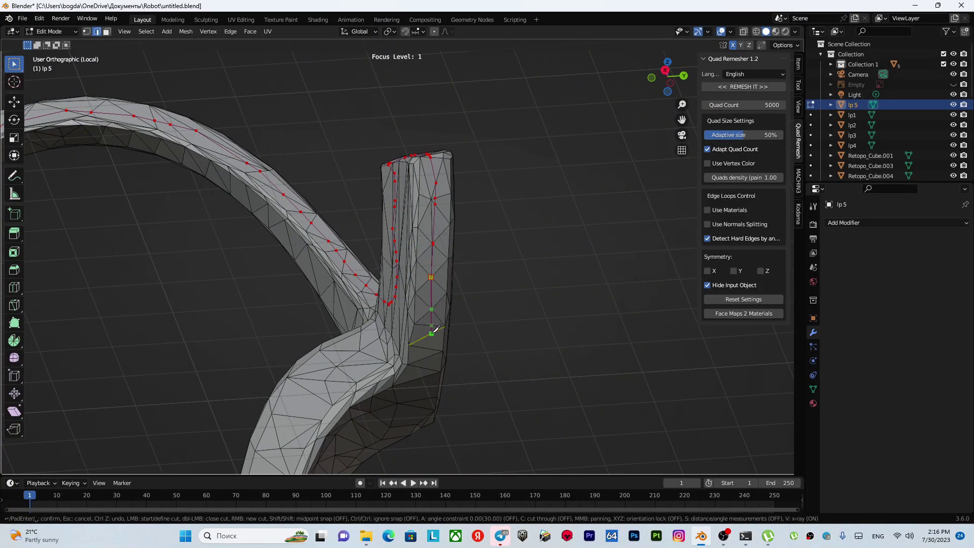
- Reframe the view around the arch bend and right column to see both strands
middle_drag(435, 329, 472, 256)
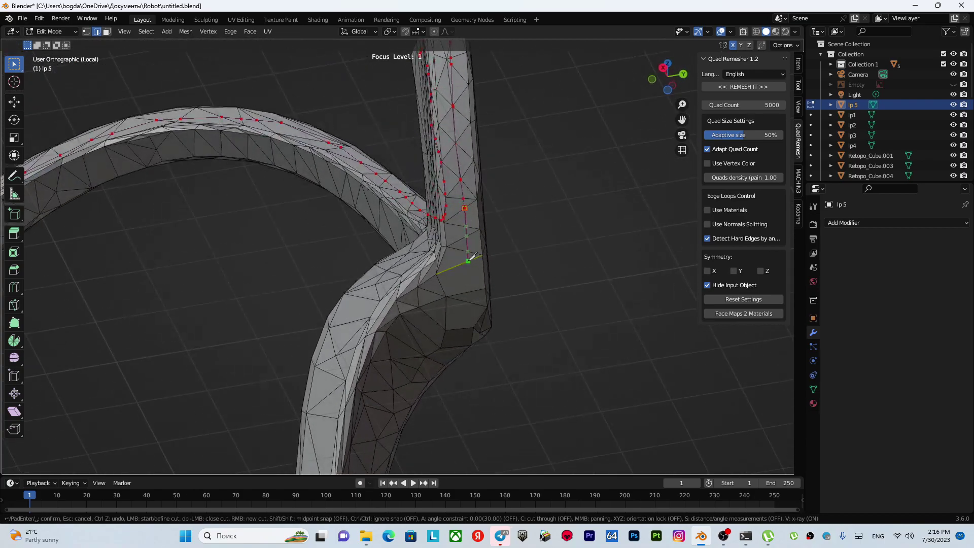
shift+middle_drag(461, 322, 540, 152)
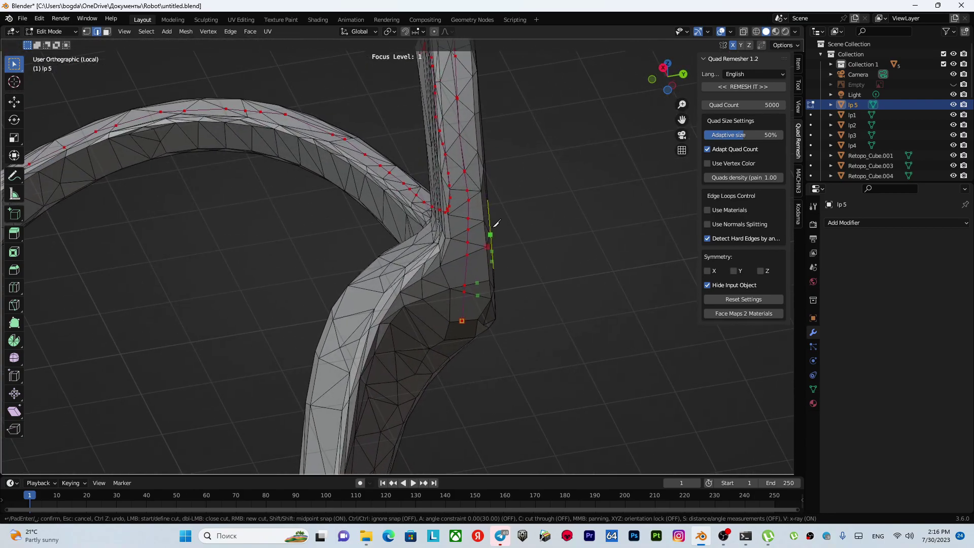
scroll(520, 226, down, 2)
scroll(427, 256, down, 2)
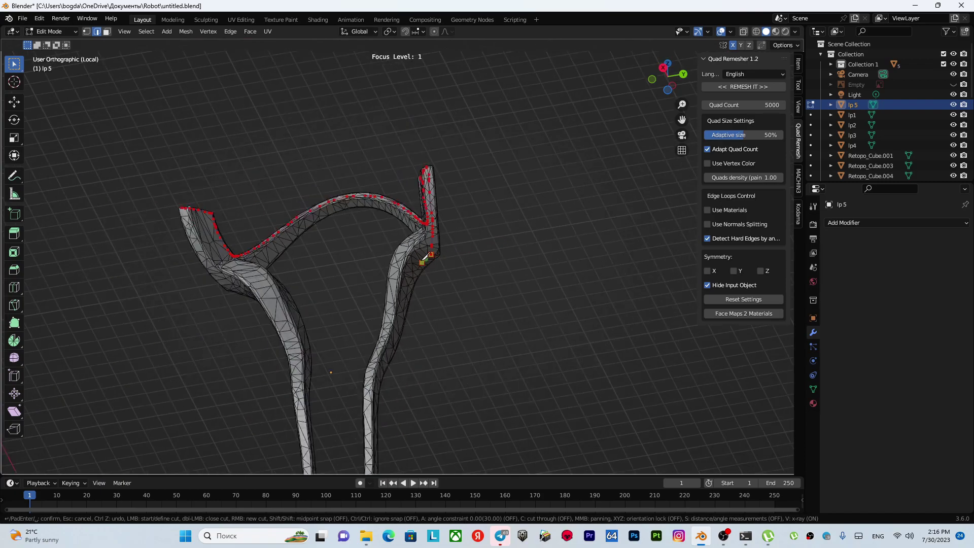
scroll(425, 256, up, 3)
scroll(425, 256, up, 3)
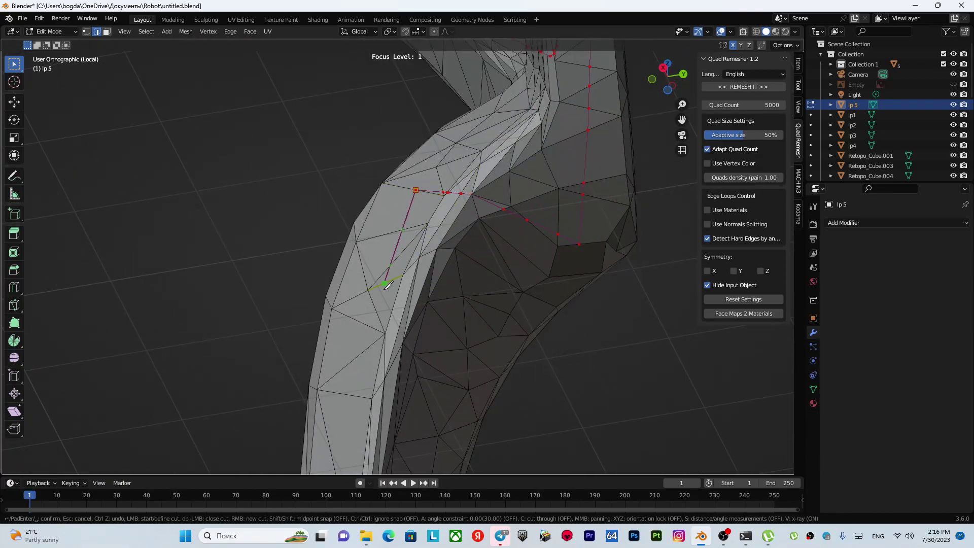
scroll(380, 308, down, 5)
shift+middle_drag(380, 308, 462, 190)
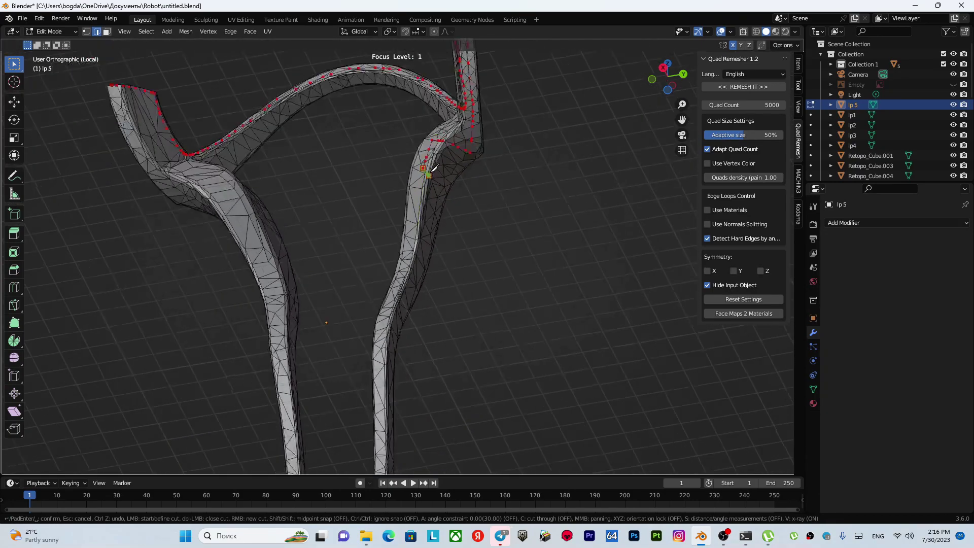
scroll(462, 189, up, 2)
scroll(406, 213, up, 2)
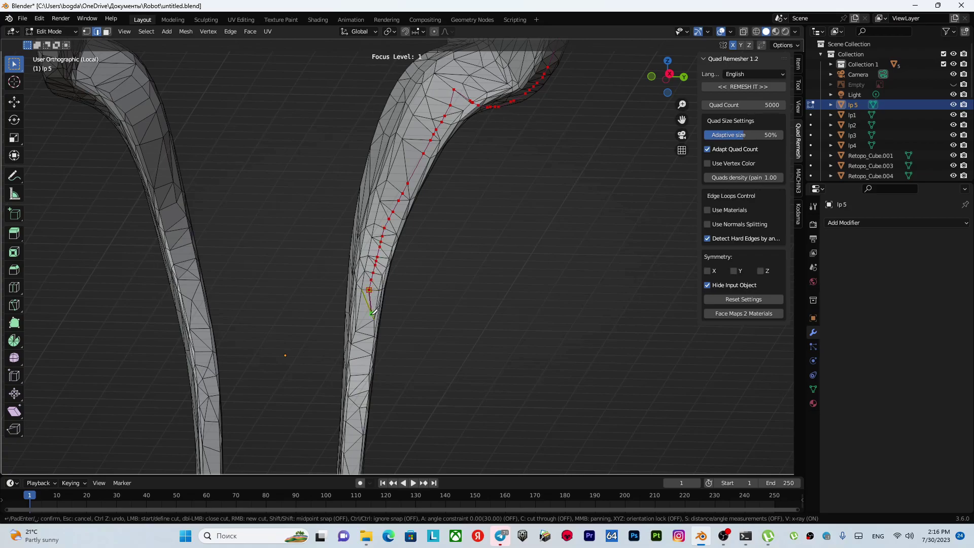
- Bring the base into view and add a knife point at its inner corner
shift+middle_drag(367, 346, 423, 138)
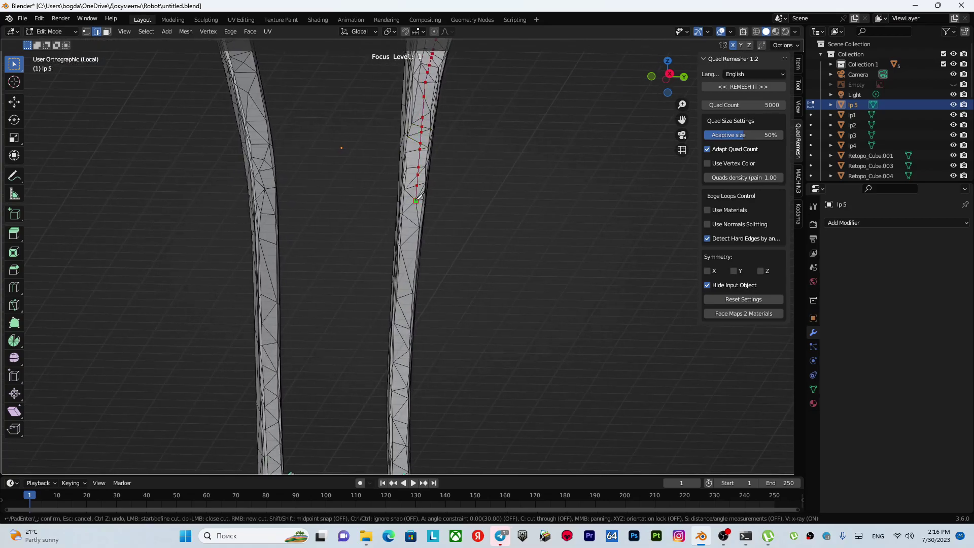
middle_drag(411, 267, 406, 145)
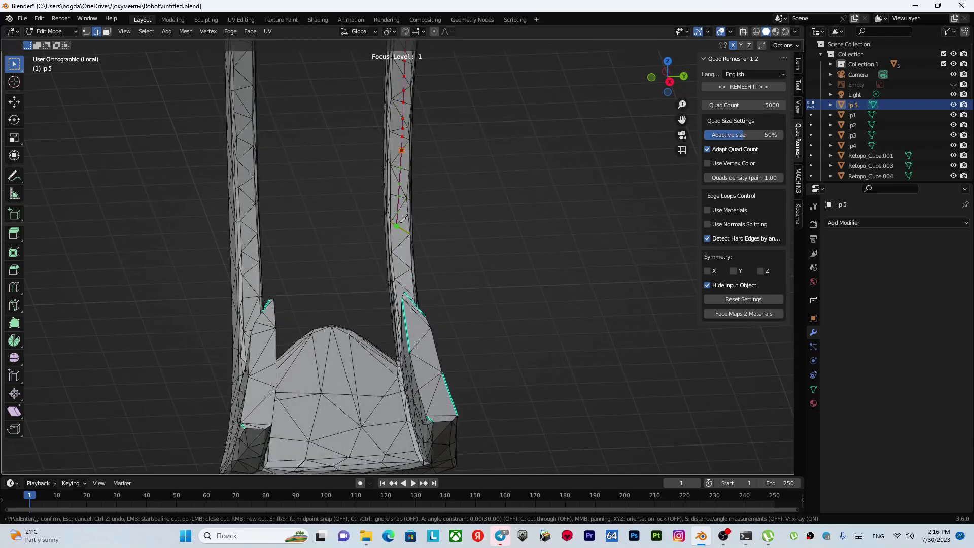
mouse_move(433, 237)
middle_down()
mouse_move(433, 291)
mouse_move(393, 327)
mouse_move(314, 300)
middle_up()
scroll(424, 318, up, 2)
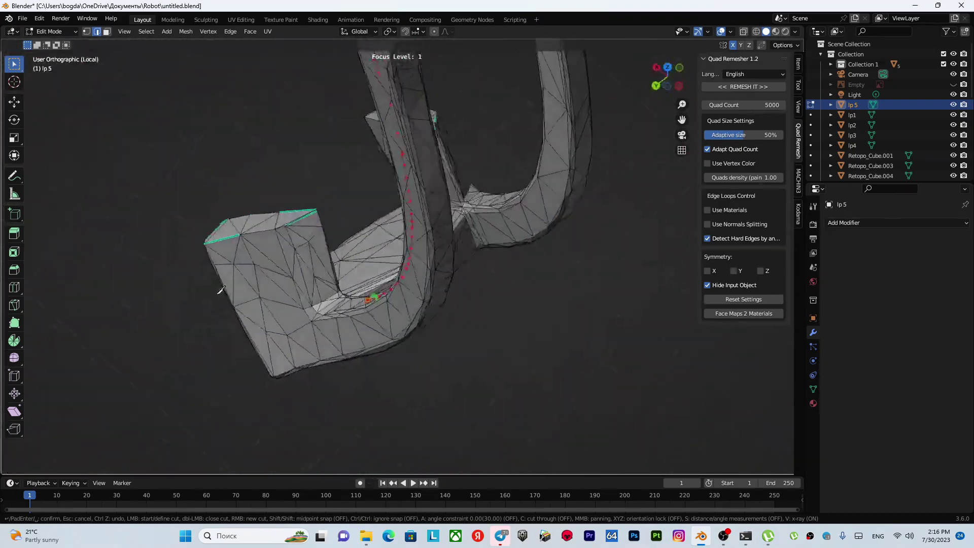
scroll(314, 301, up, 2)
click(245, 347)
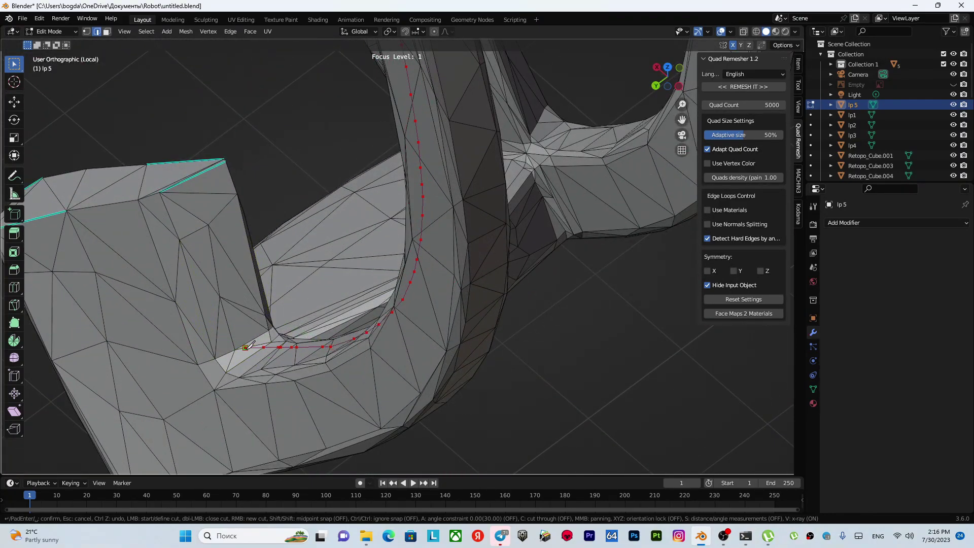
- Place knife points around the foot down to its bottom edge
click(201, 207)
mouse_move(200, 211)
middle_down()
mouse_move(409, 211)
mouse_move(261, 228)
middle_up()
click(285, 330)
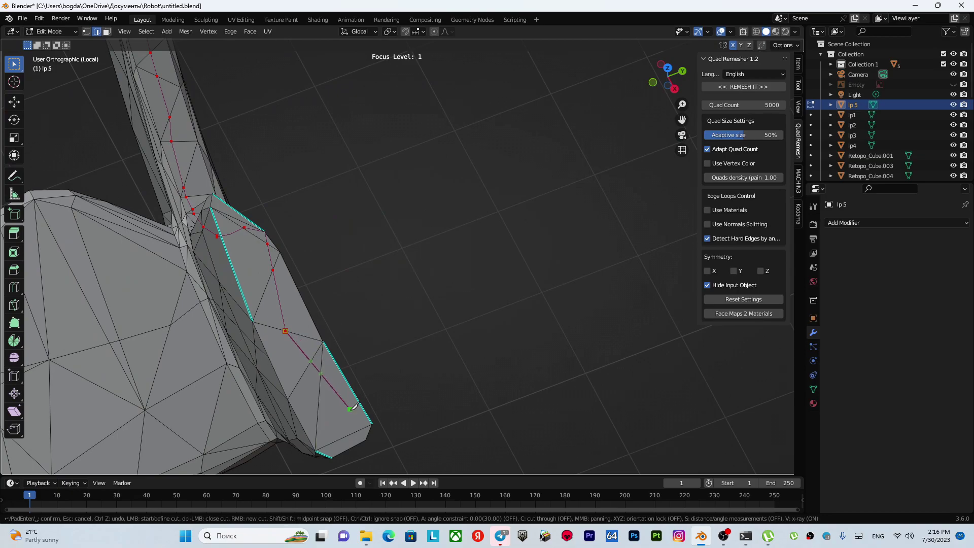
click(344, 436)
mouse_move(350, 383)
middle_down()
mouse_move(474, 289)
mouse_move(460, 187)
middle_up()
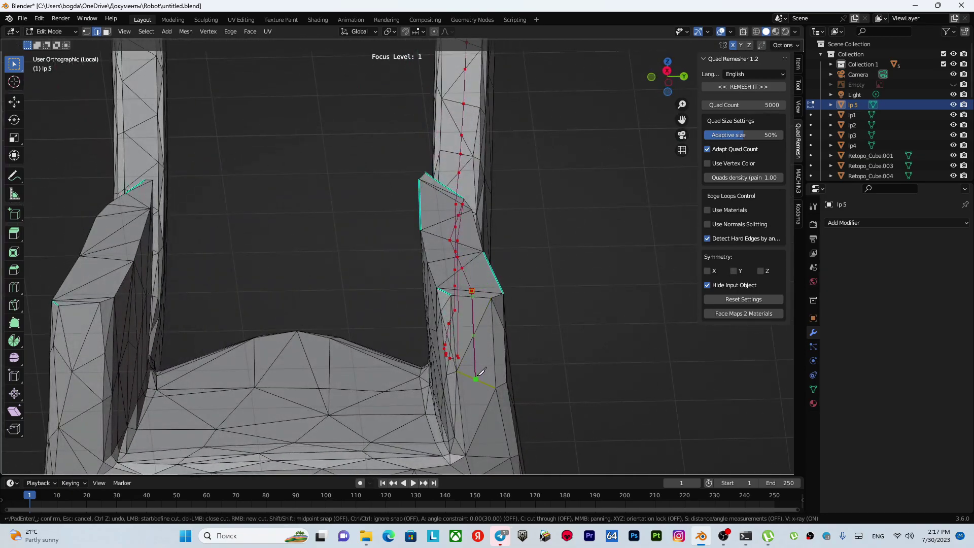
shift+middle_drag(479, 378, 477, 280)
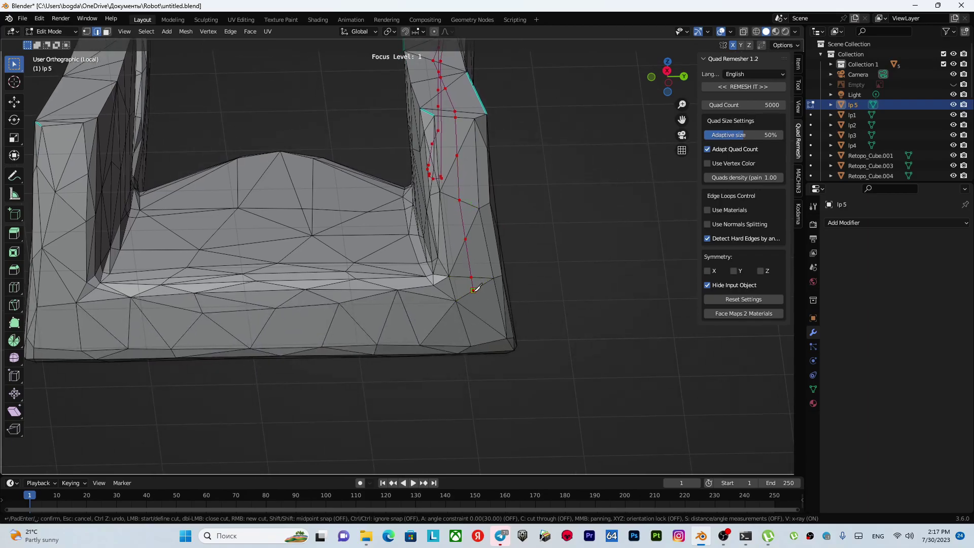
- Run knife points along the base's bottom edge and up its far vertical edge to the top corner
click(221, 330)
shift+middle_drag(210, 304, 566, 230)
click(460, 258)
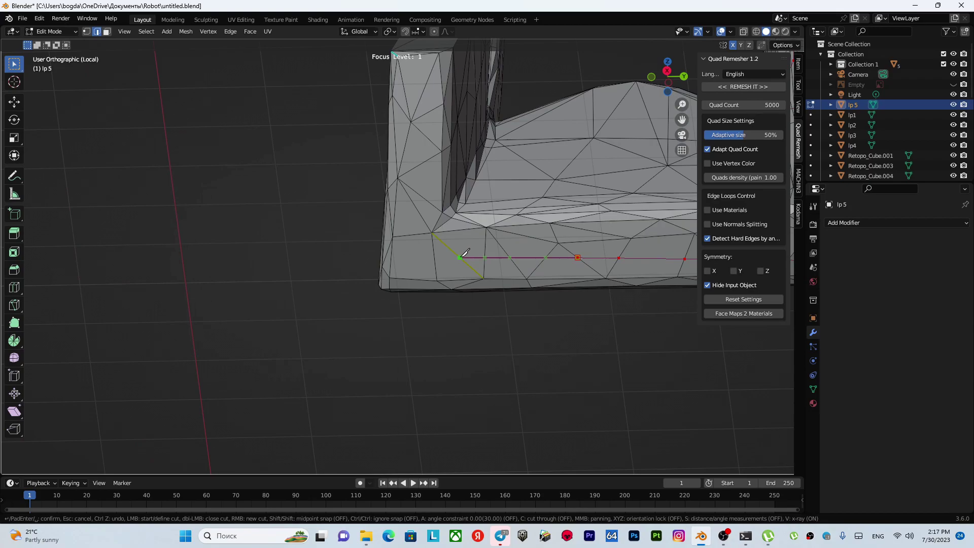
click(392, 250)
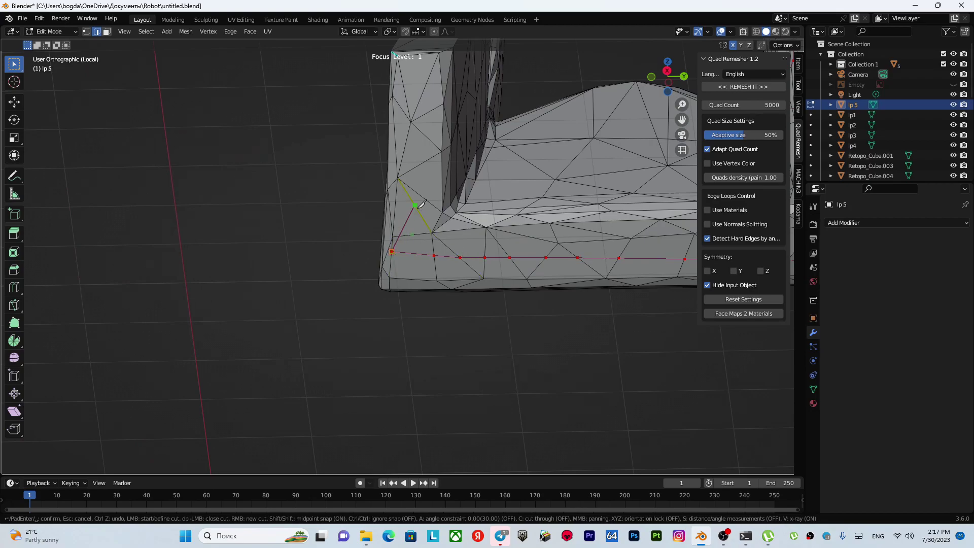
shift+middle_drag(400, 206, 378, 301)
click(399, 230)
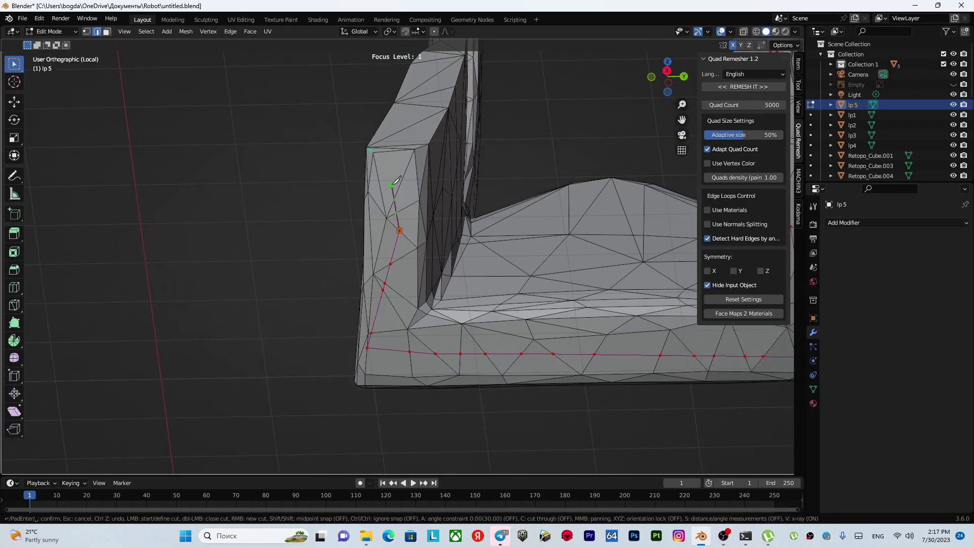
click(400, 149)
mouse_move(400, 150)
middle_down()
mouse_move(454, 268)
mouse_move(444, 311)
mouse_move(419, 230)
middle_up()
scroll(454, 268, down, 5)
- Place a knife point on the left foot's edge and zoom in on its tip
scroll(419, 230, up, 3)
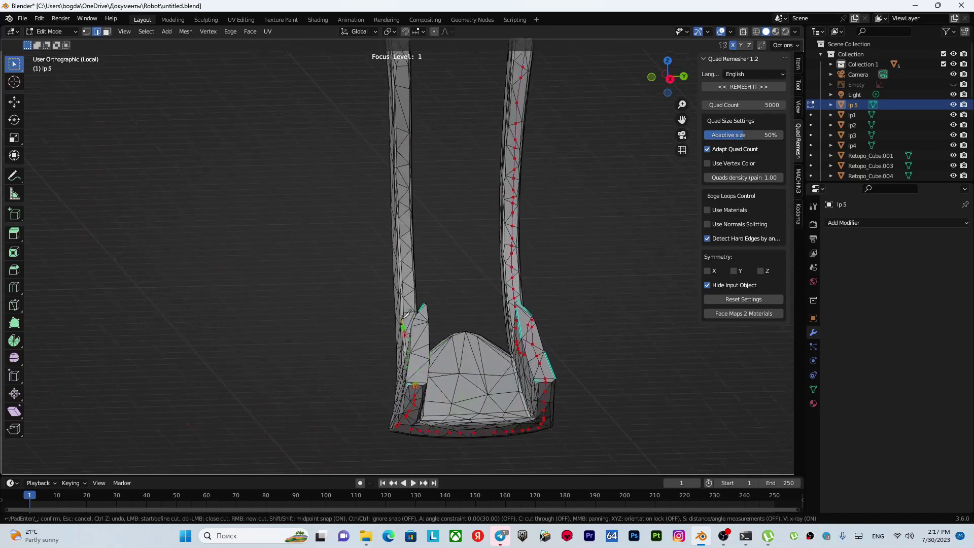
scroll(419, 230, up, 3)
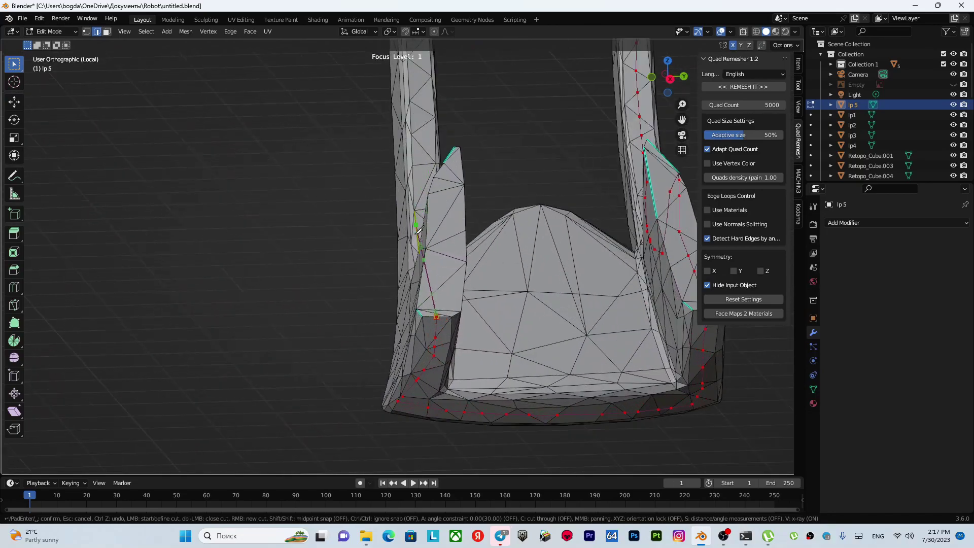
click(441, 190)
scroll(453, 169, up, 3)
middle_drag(453, 169, 528, 223)
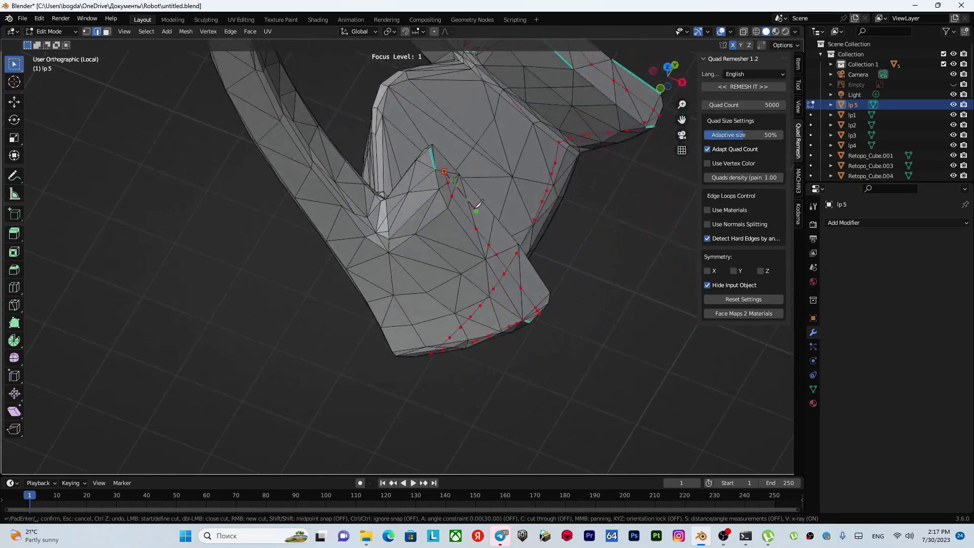
scroll(527, 224, up, 2)
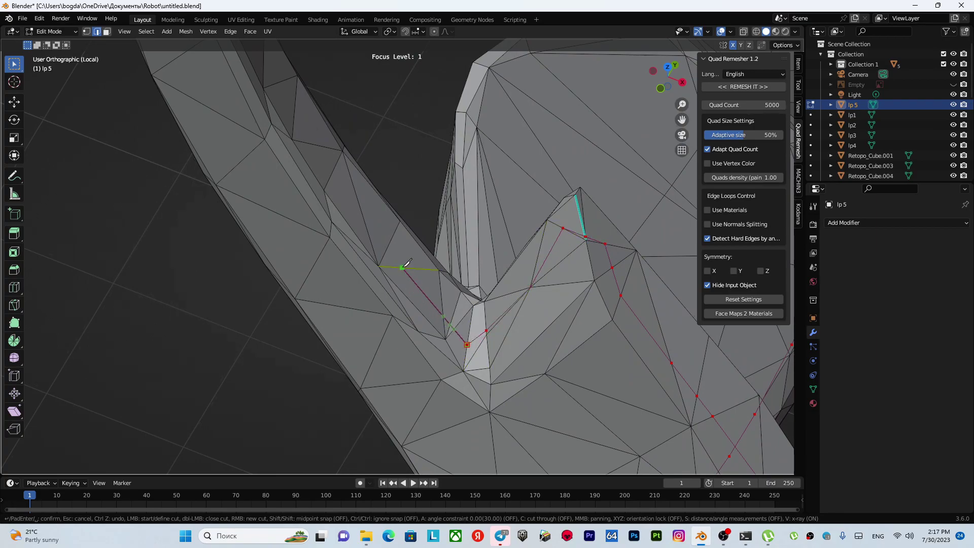
- Add a knife point partway up the left strand
middle_drag(404, 265, 339, 272)
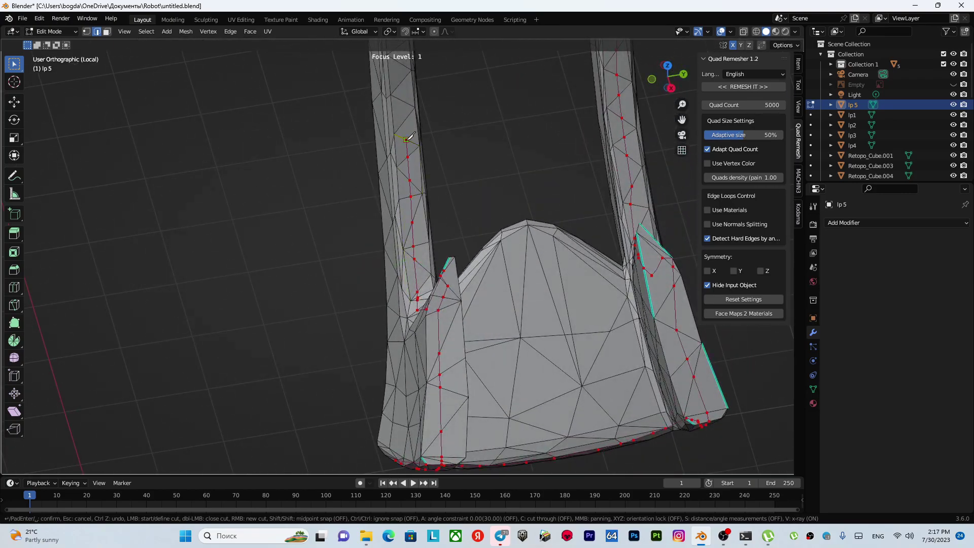
shift+middle_drag(426, 156, 440, 277)
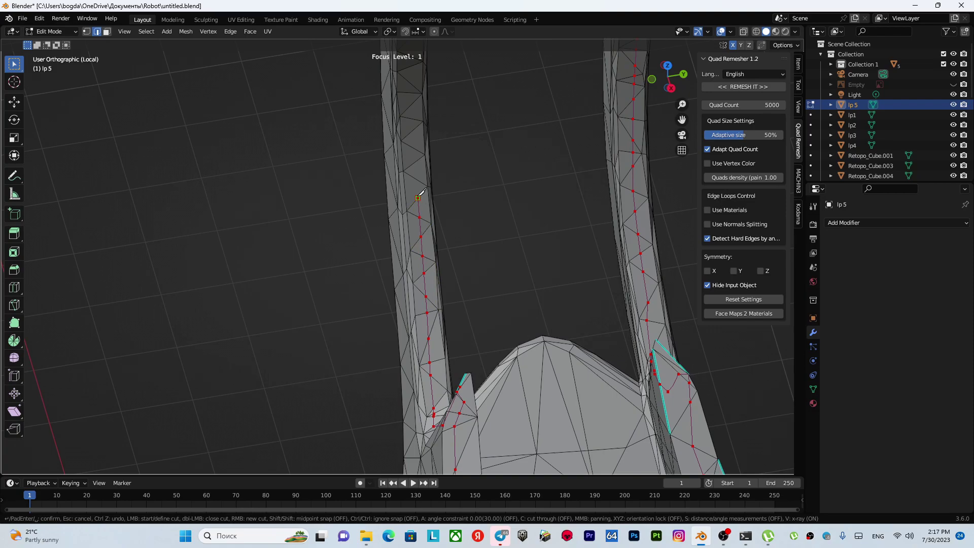
click(418, 198)
middle_drag(420, 195, 428, 239)
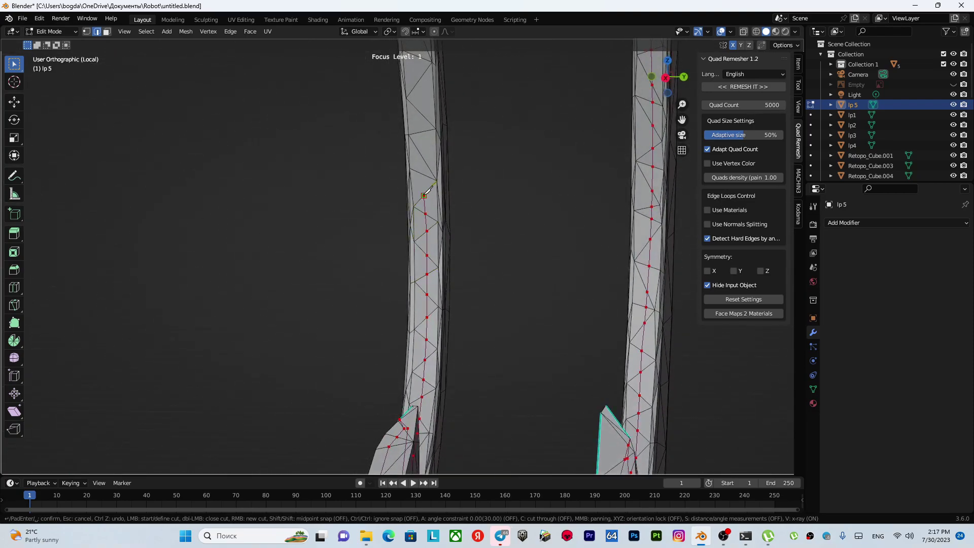
- Add two more knife points up the left strand's curve toward its top
middle_drag(425, 146, 450, 216)
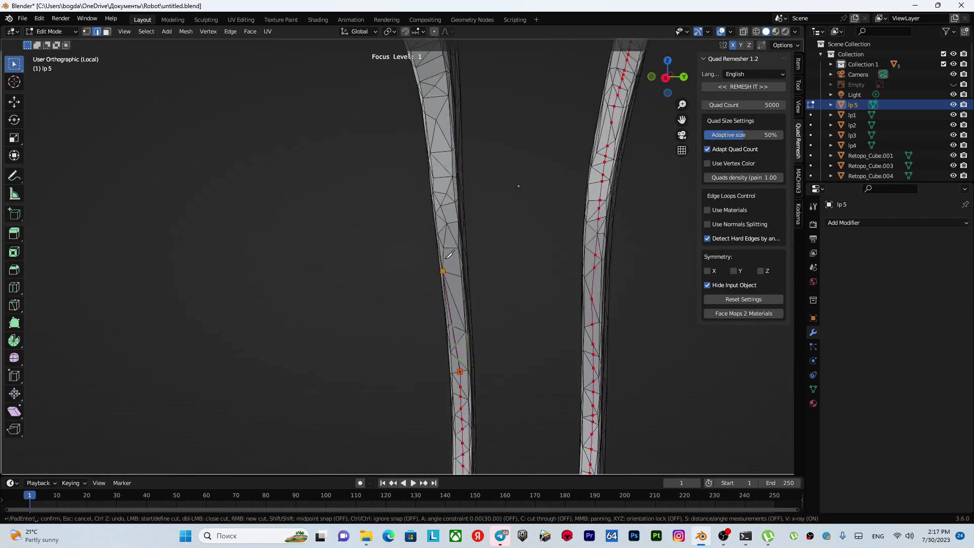
middle_drag(440, 173, 436, 269)
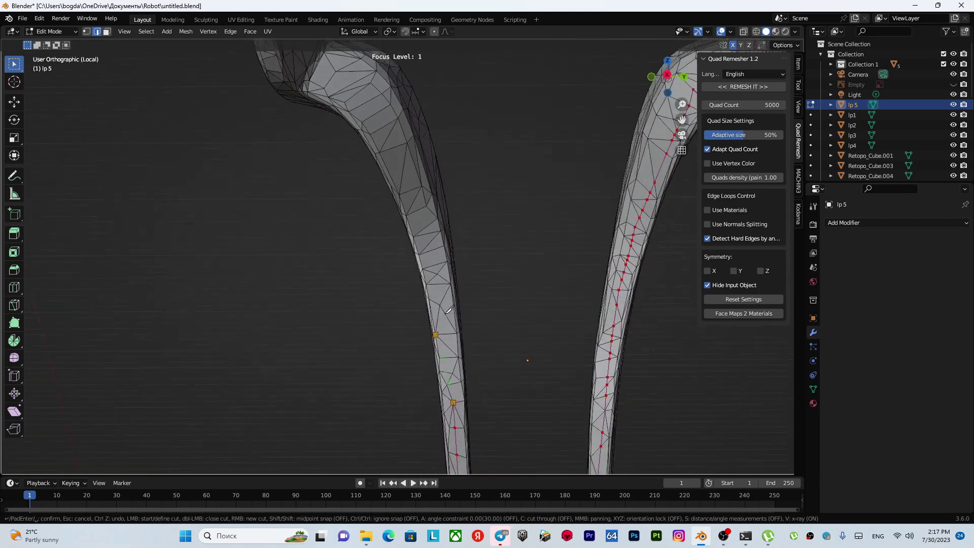
click(432, 270)
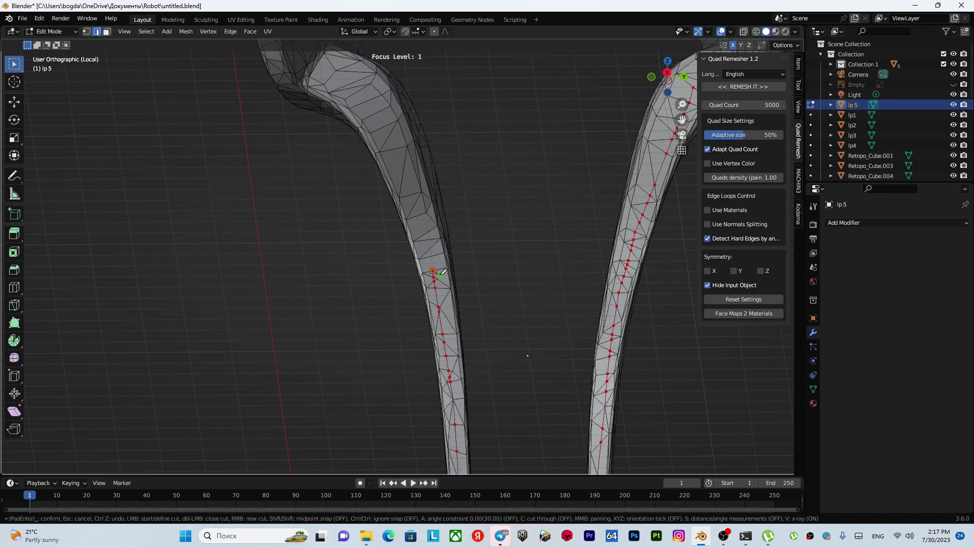
click(411, 194)
middle_drag(358, 94, 511, 278)
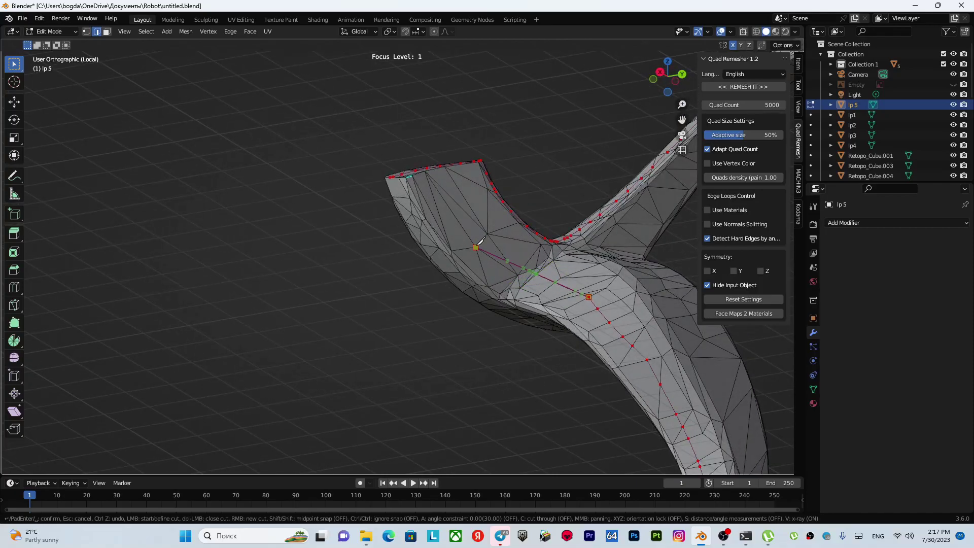
mouse_move(439, 203)
middle_down()
mouse_move(457, 169)
mouse_move(446, 229)
mouse_move(421, 224)
middle_up()
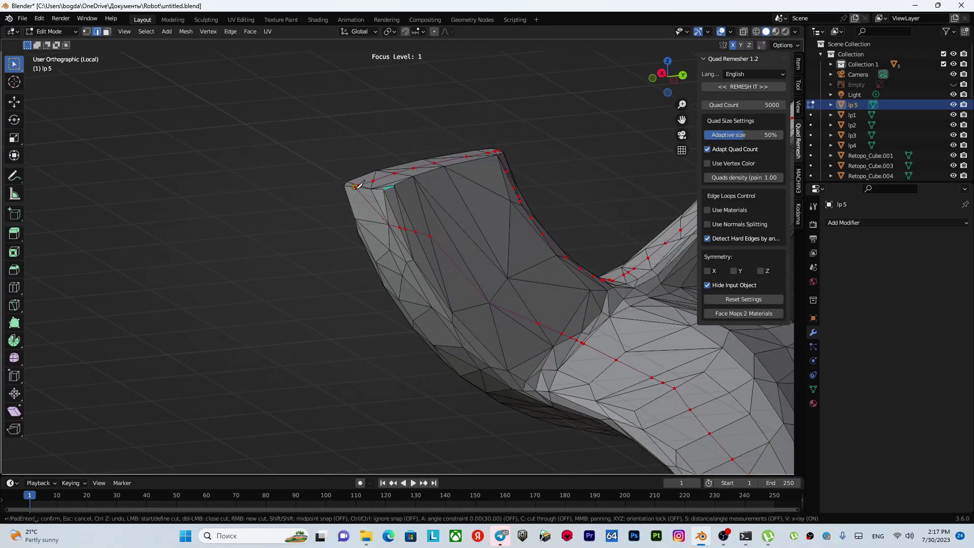
- Confirm the knife cut and mark the new edge loop as a UV seam
key(Return)
right_click(415, 253)
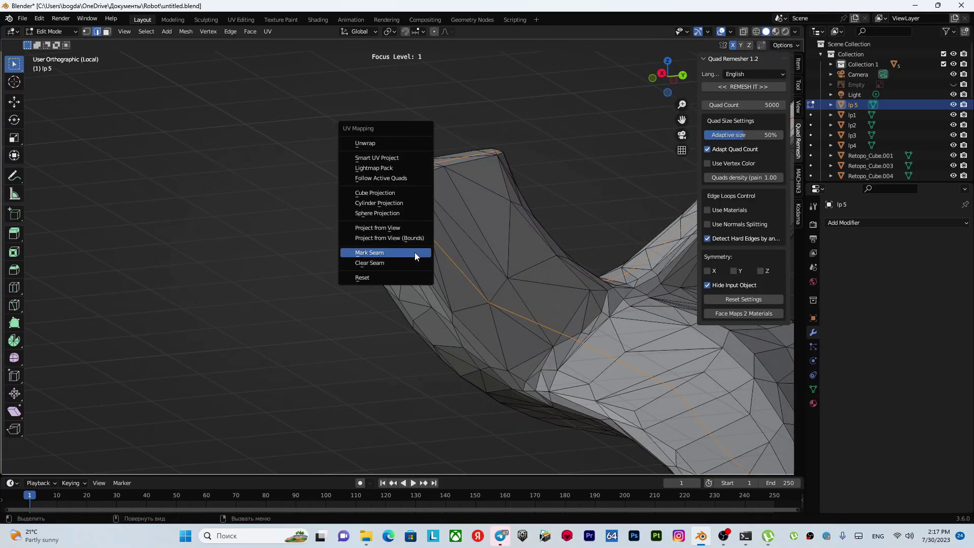
click(415, 254)
scroll(421, 259, down, 2)
scroll(425, 263, down, 2)
scroll(425, 263, down, 2)
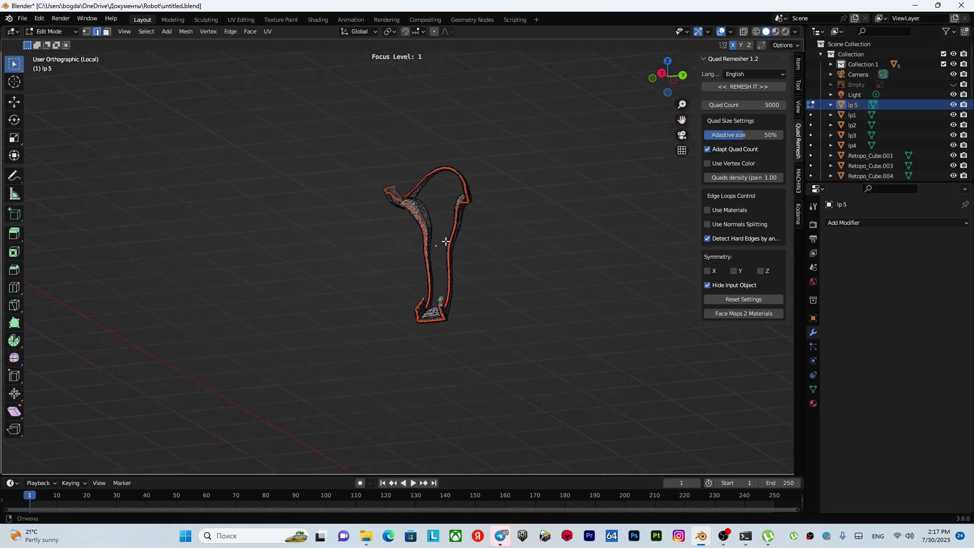
middle_drag(428, 264, 446, 305)
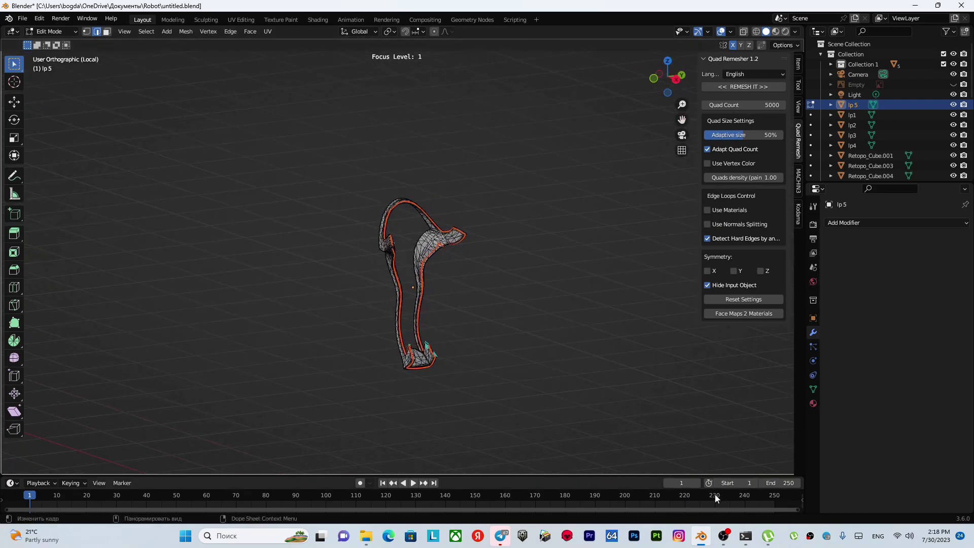